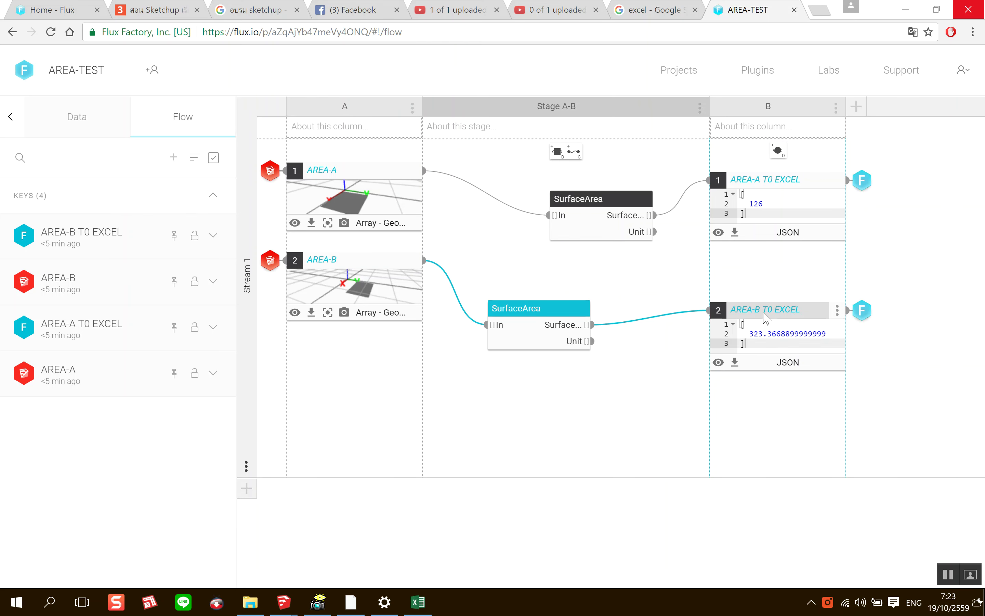
Switch from the Flux AREA-TEST flow in the browser to the blank Book2 workbook in Excel
{"action": "left_click", "coordinate": [418, 602]}
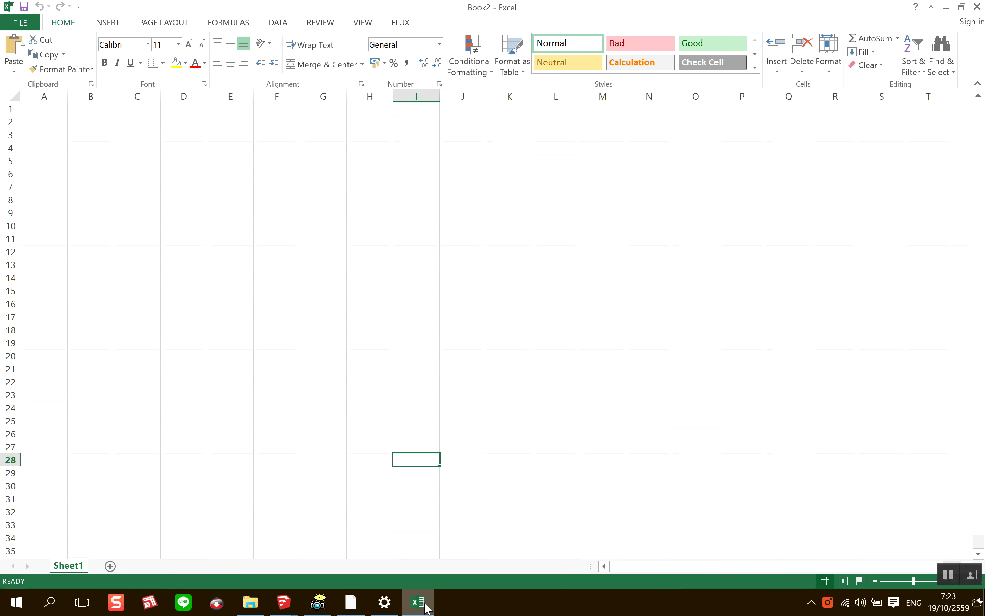
Select cell J20 and open the Flux add-in's Receive from Flux panel
{"action": "left_click", "coordinate": [483, 353]}
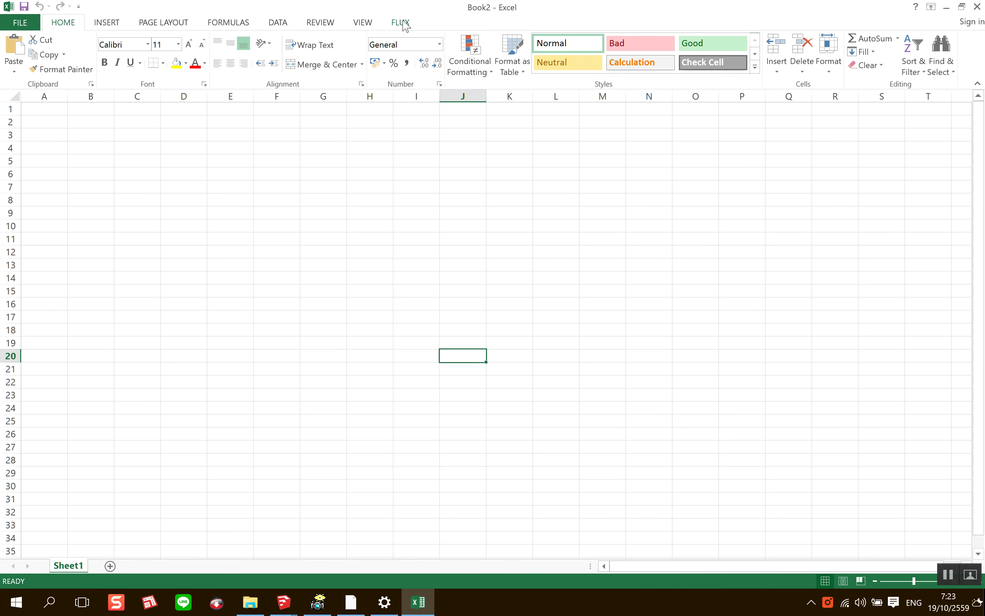
{"action": "left_click", "coordinate": [401, 23]}
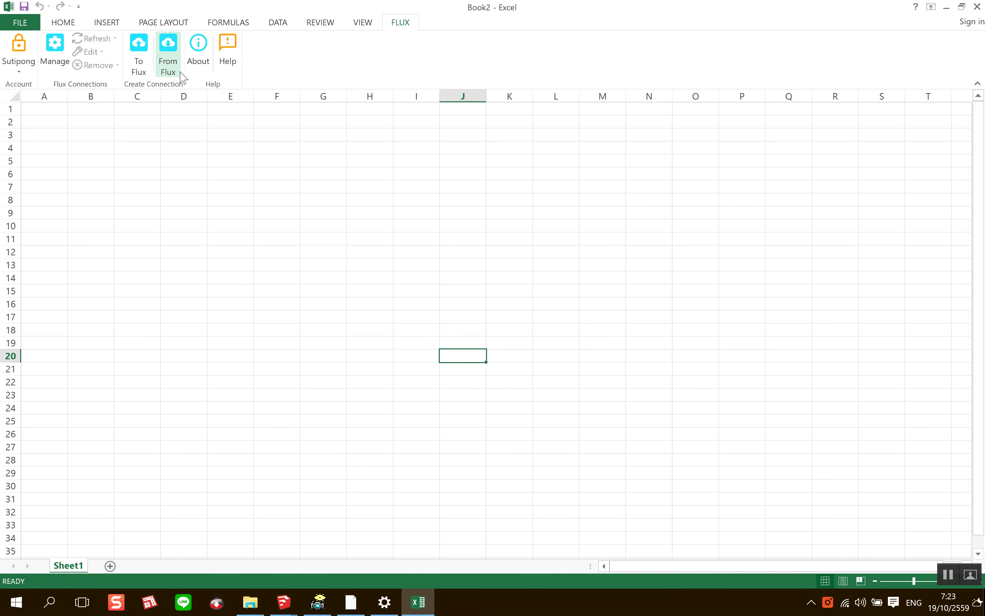
{"action": "left_click", "coordinate": [168, 65]}
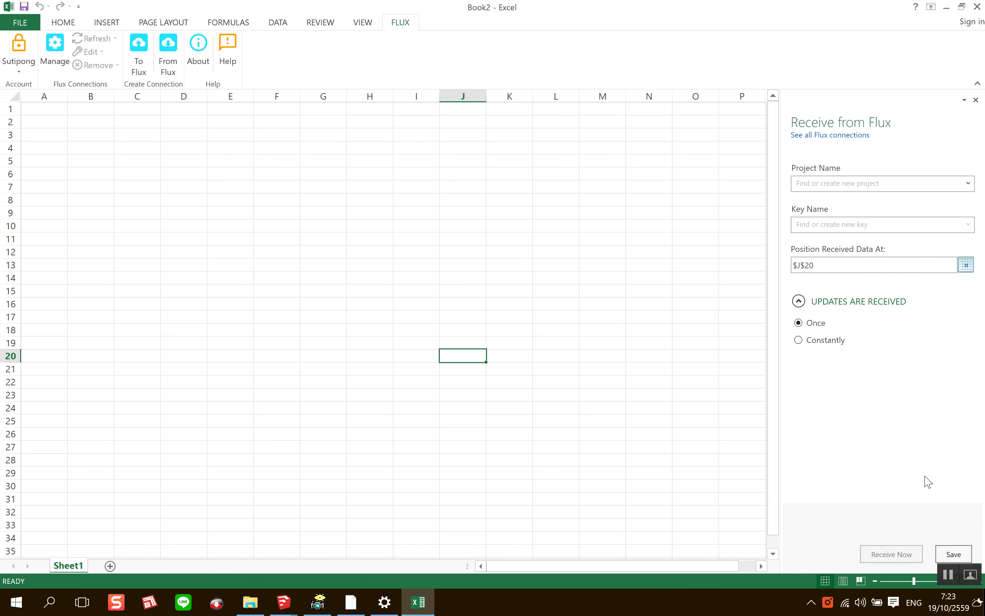
Receive AREA-TEST's AREA-A T0 EXCEL key constantly into cell C4 and save the connection
{"action": "left_click", "coordinate": [973, 188]}
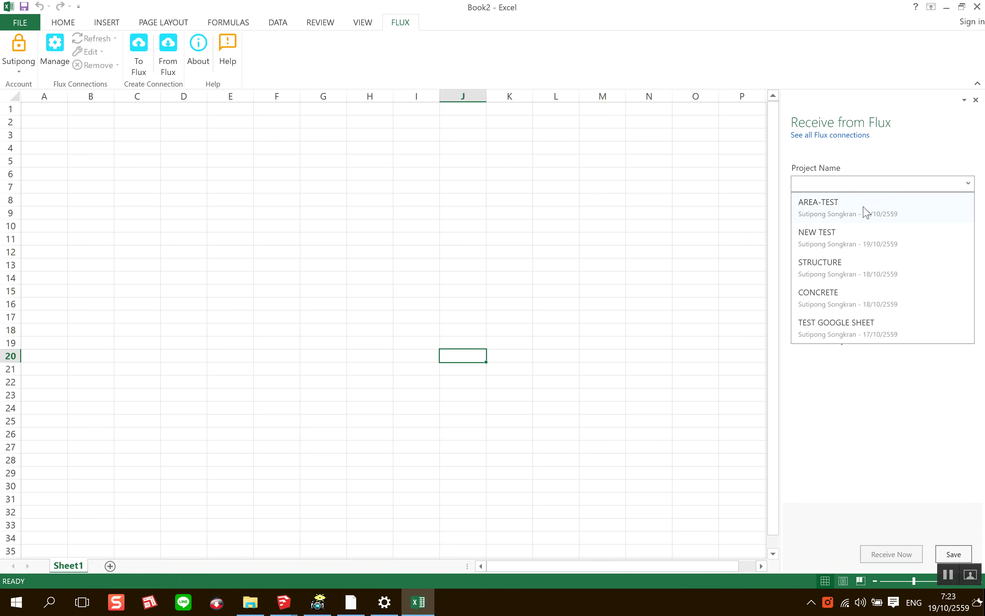
{"action": "left_click", "coordinate": [813, 207]}
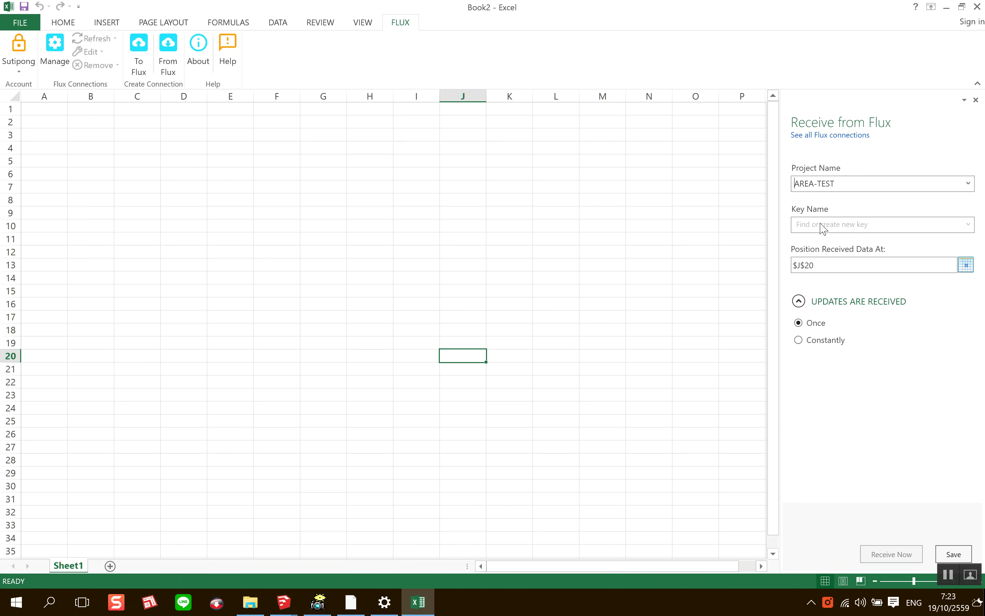
{"action": "left_click", "coordinate": [821, 225]}
{"action": "left_click", "coordinate": [968, 224]}
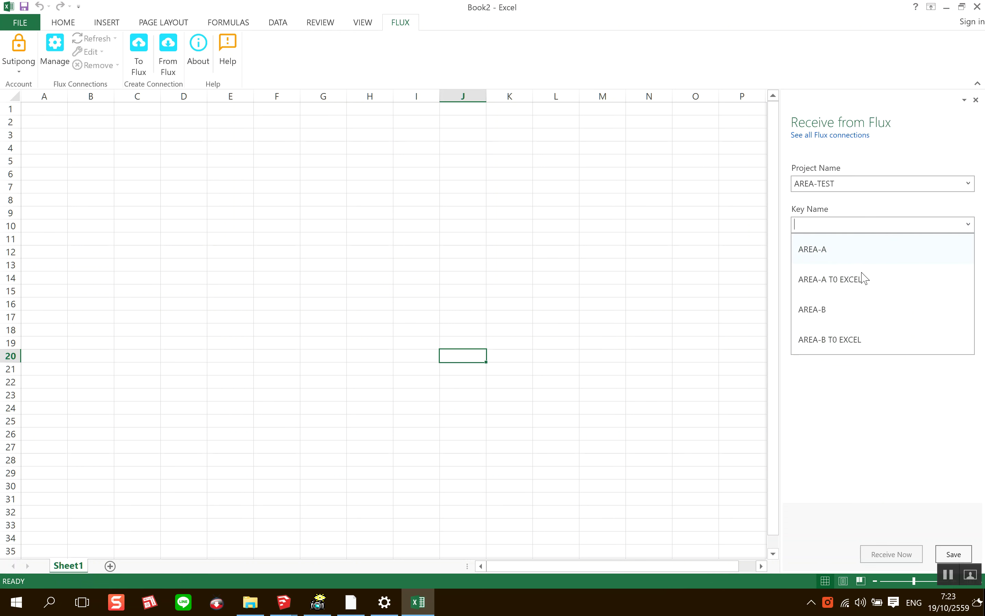
{"action": "left_click", "coordinate": [852, 286]}
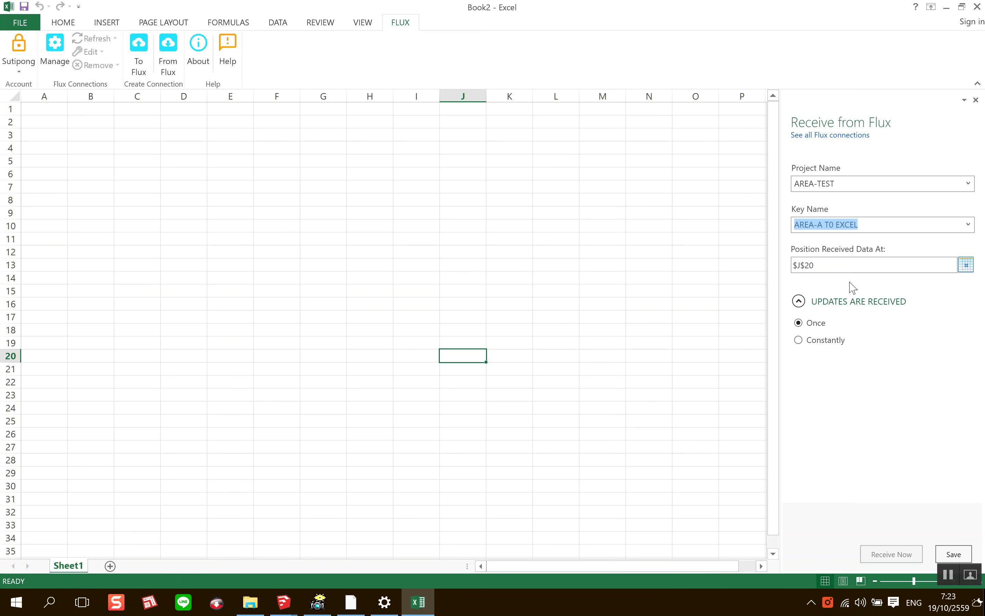
{"action": "left_click", "coordinate": [965, 267]}
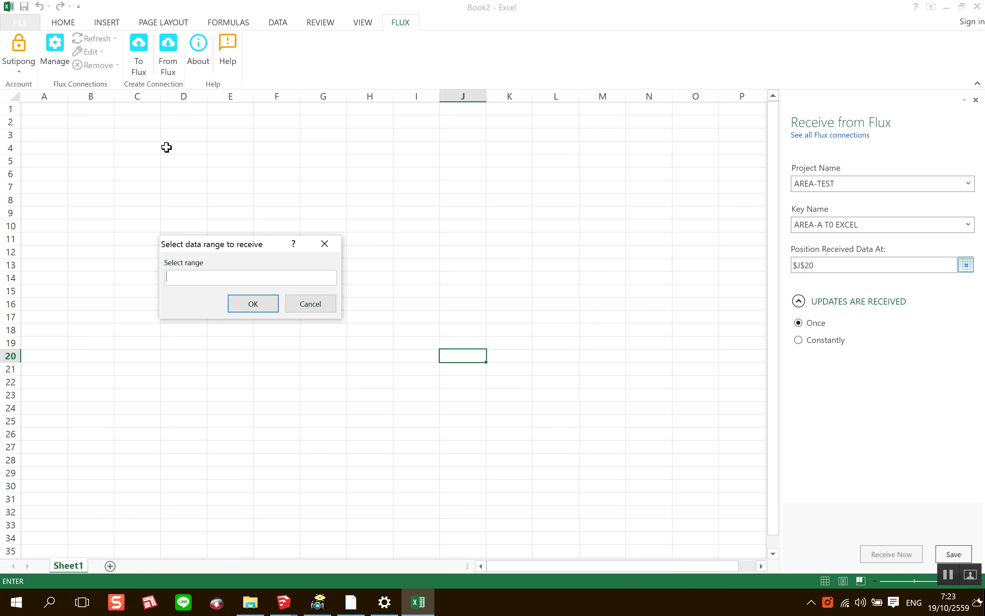
{"action": "left_click", "coordinate": [141, 150]}
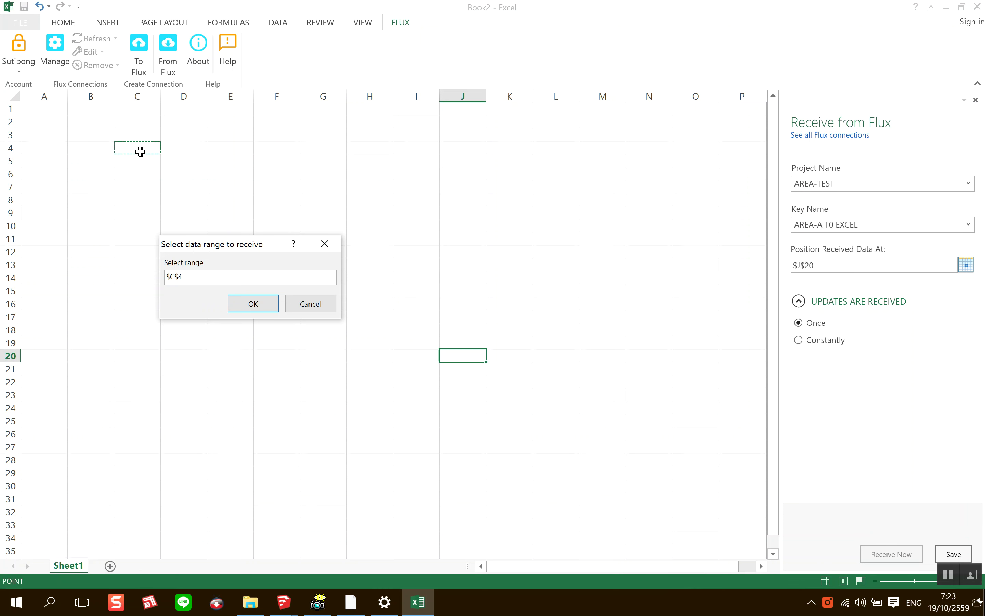
{"action": "left_click", "coordinate": [244, 304]}
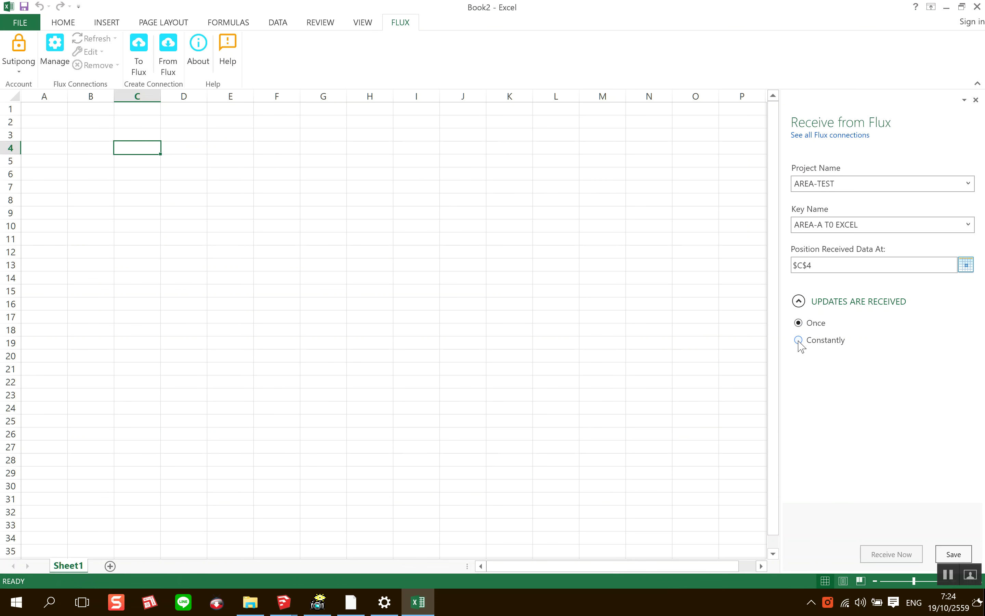
{"action": "left_click", "coordinate": [799, 340]}
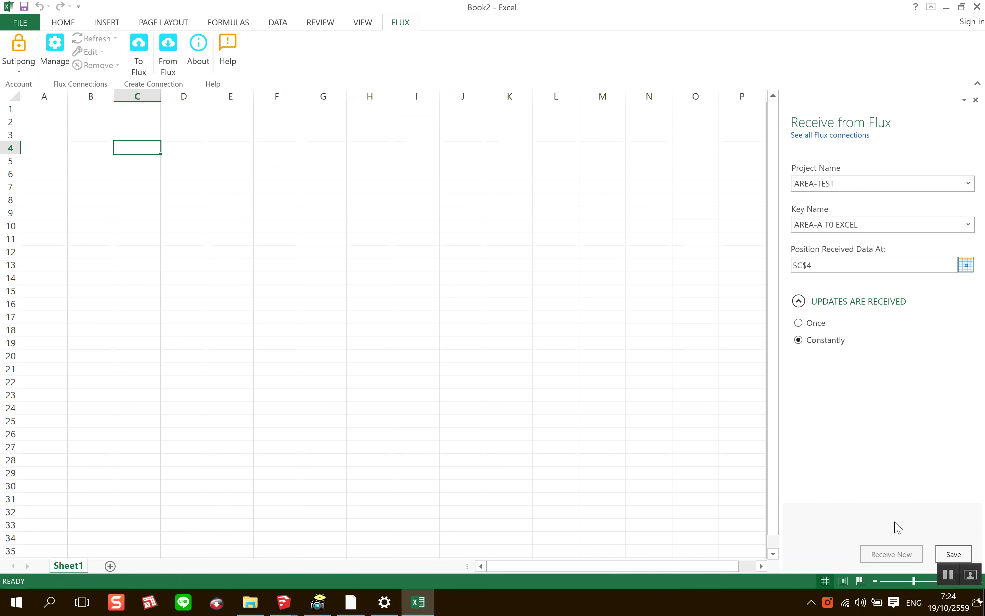
{"action": "left_click", "coordinate": [953, 557]}
{"action": "left_click", "coordinate": [289, 242]}
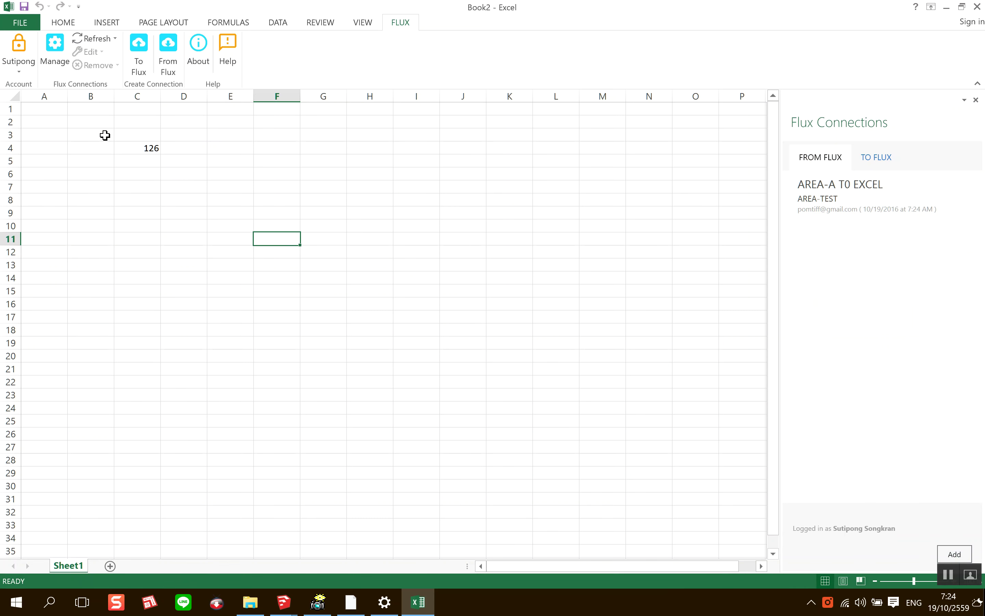
Widen column C and enter the QUANTITY heading in C2
{"action": "left_click", "coordinate": [79, 151]}
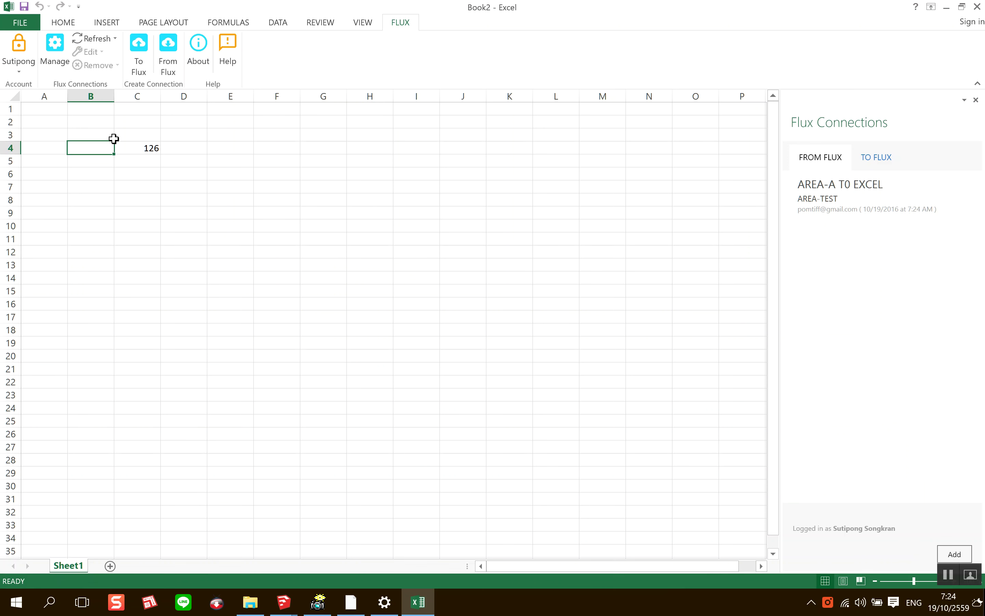
{"action": "left_click", "coordinate": [128, 135]}
{"action": "left_click_drag", "start_coordinate": [162, 96], "coordinate": [241, 103]}
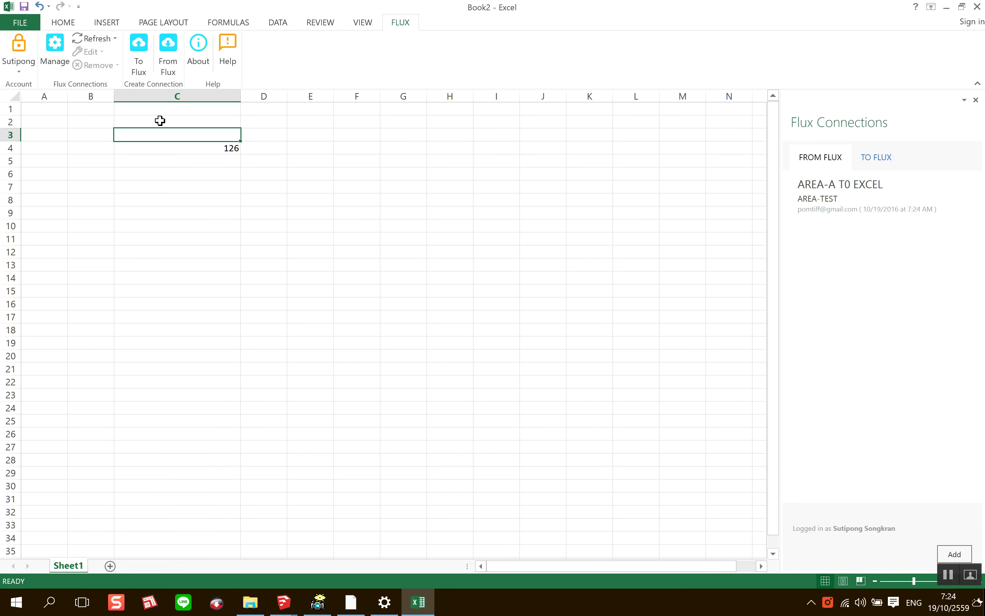
{"action": "left_click", "coordinate": [145, 122]}
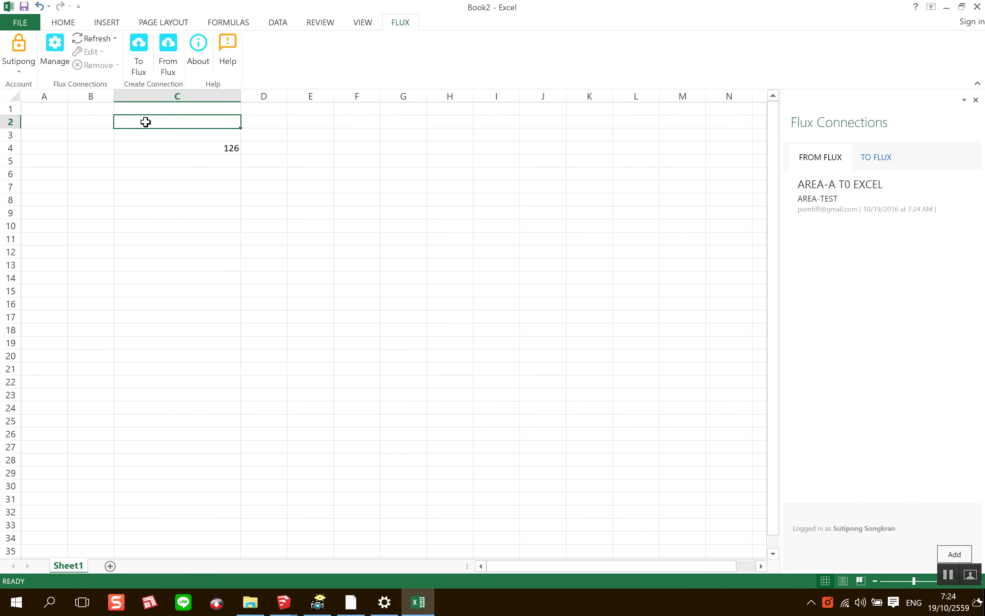
{"action": "type", "text": "A"}
{"action": "left_click", "coordinate": [261, 169]}
{"action": "left_click", "coordinate": [210, 131]}
{"action": "left_click", "coordinate": [214, 122]}
{"action": "type", "text": "QU"}
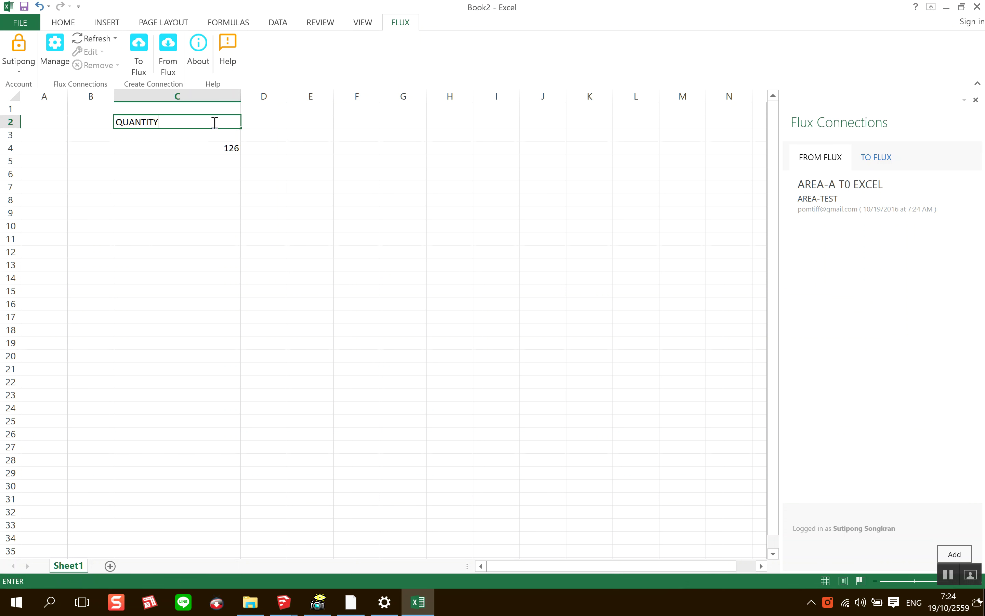
{"action": "left_click", "coordinate": [311, 213]}
Enter the UNIT heading in D2 and the unit m2 in D4
{"action": "left_click", "coordinate": [265, 121]}
{"action": "type", "text": "UNIT"}
{"action": "key", "text": "Return"}
{"action": "key", "text": "Return"}
{"action": "type", "text": "M"}
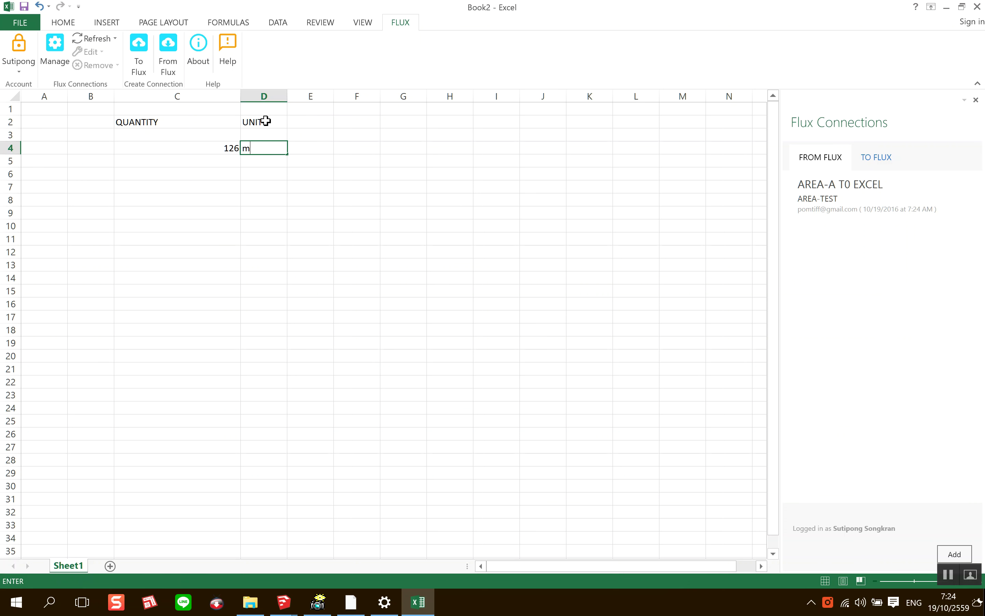
{"action": "key", "text": "Return"}
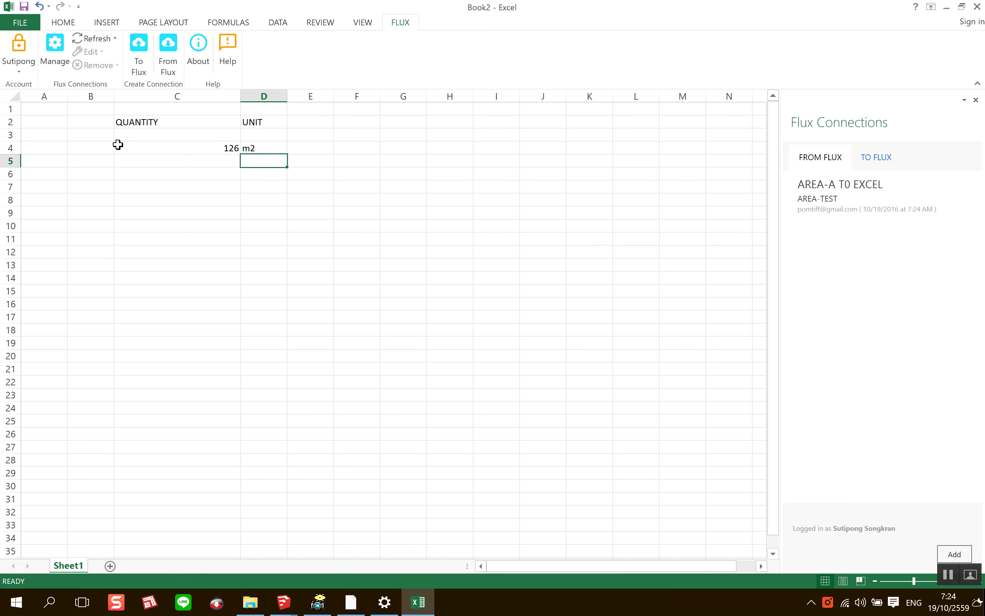
Widen column B, then enter NAME in B2, AREA-A in B4 and AREA-B in B5
{"action": "left_click", "coordinate": [98, 150]}
{"action": "left_click_drag", "start_coordinate": [114, 96], "coordinate": [216, 96]}
{"action": "left_click", "coordinate": [105, 118]}
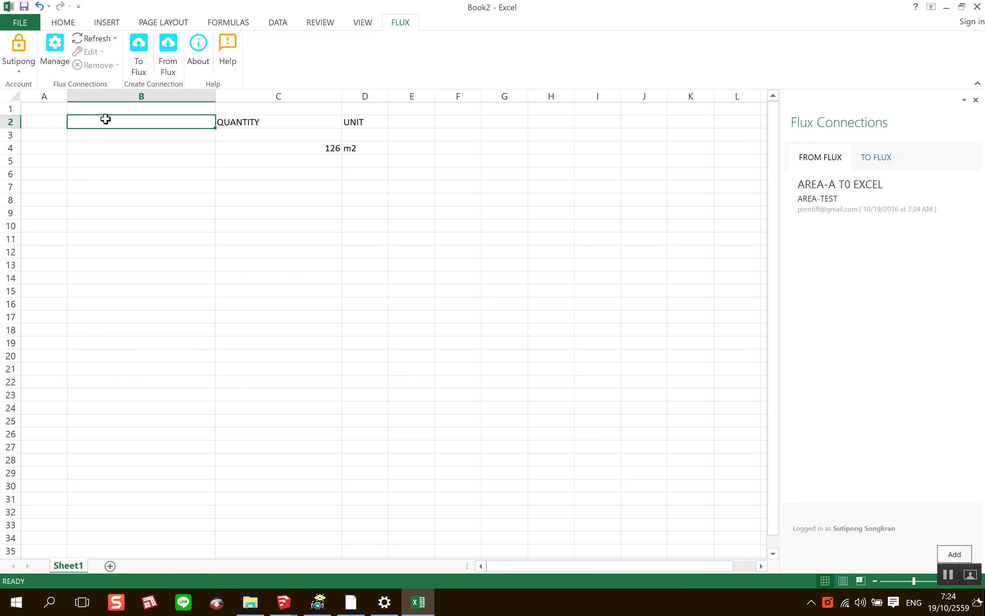
{"action": "type", "text": "NAME"}
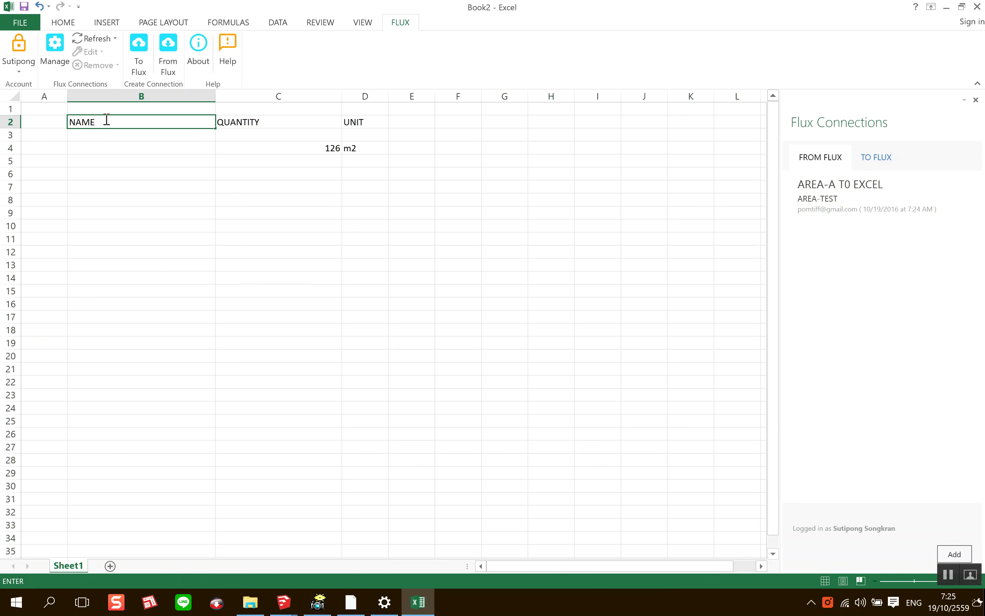
{"action": "key", "text": "Return"}
{"action": "key", "text": "Down"}
{"action": "type", "text": "A"}
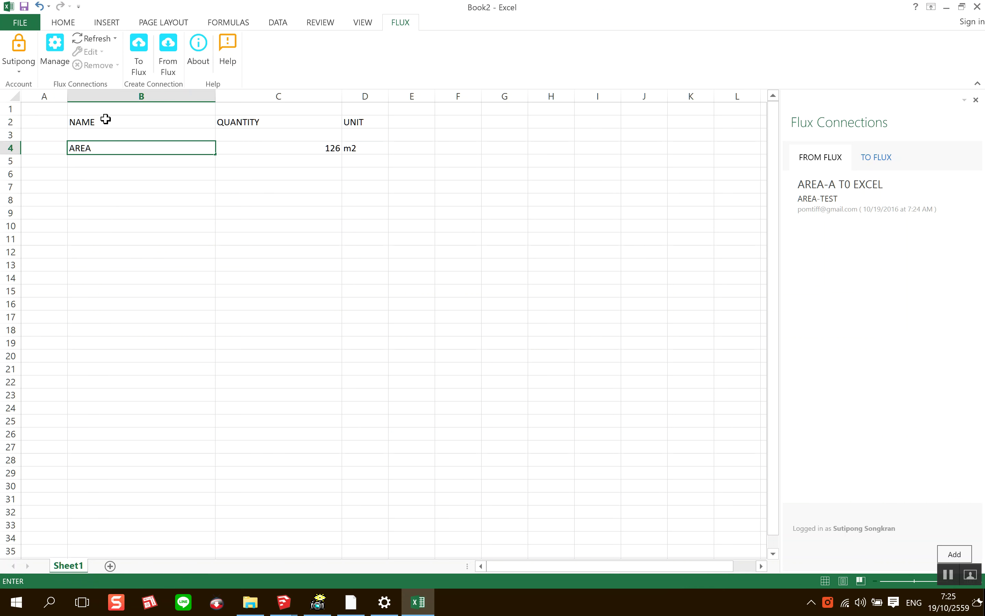
{"action": "key", "text": "Down"}
{"action": "type", "text": "AREA"}
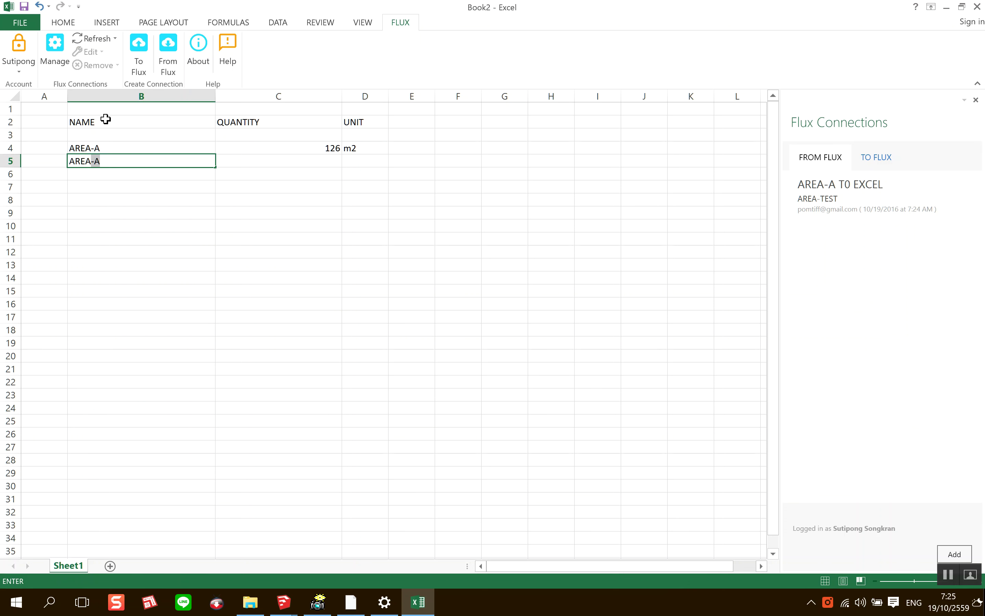
{"action": "type", "text": "-B"}
{"action": "key", "text": "Return"}
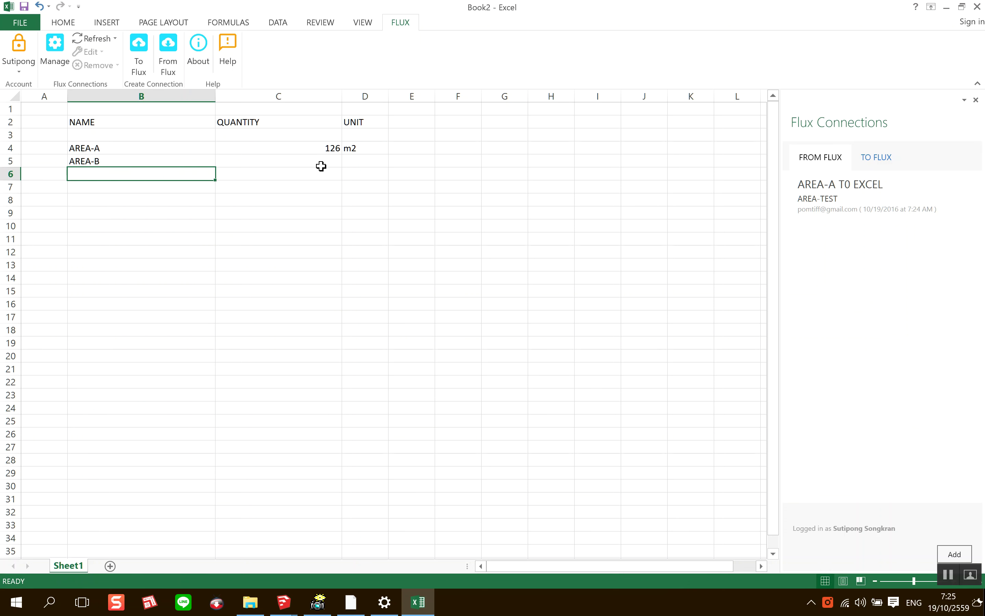
{"action": "left_click", "coordinate": [323, 164]}
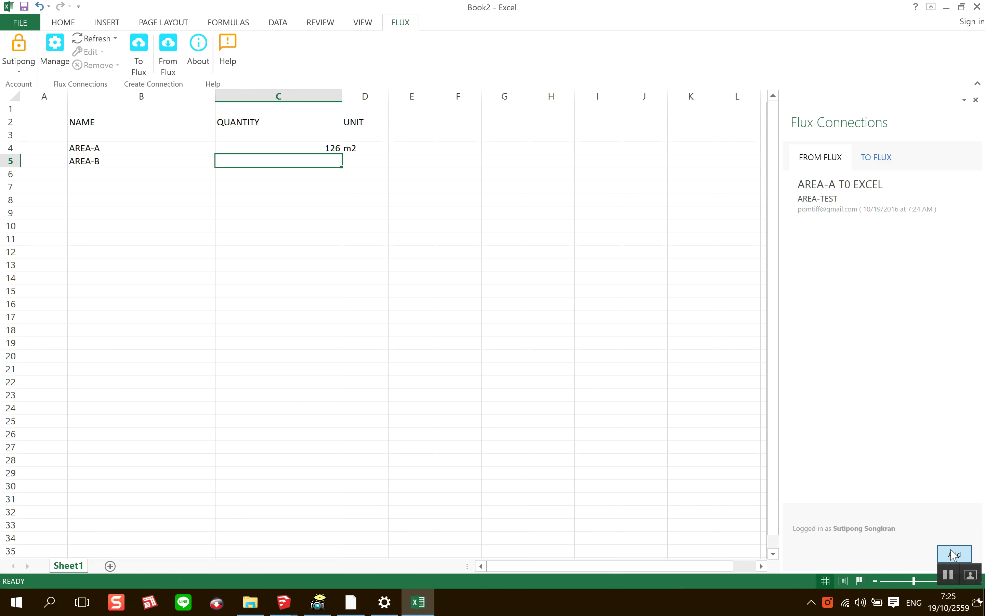
Add a connection receiving the AREA-B T0 EXCEL key constantly into cell C5, showing 323.36689
{"action": "left_click", "coordinate": [953, 555]}
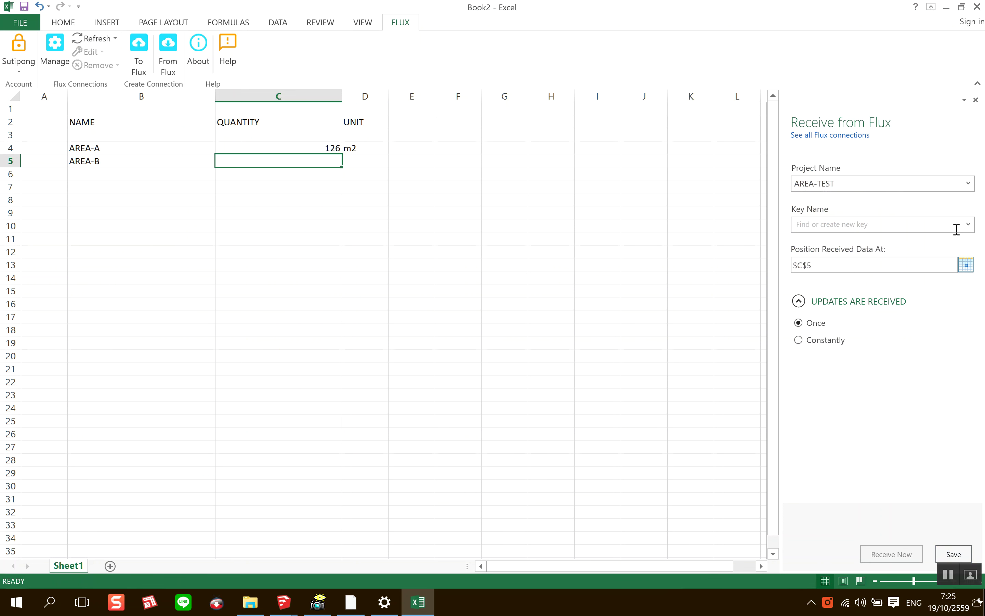
{"action": "left_click", "coordinate": [969, 227]}
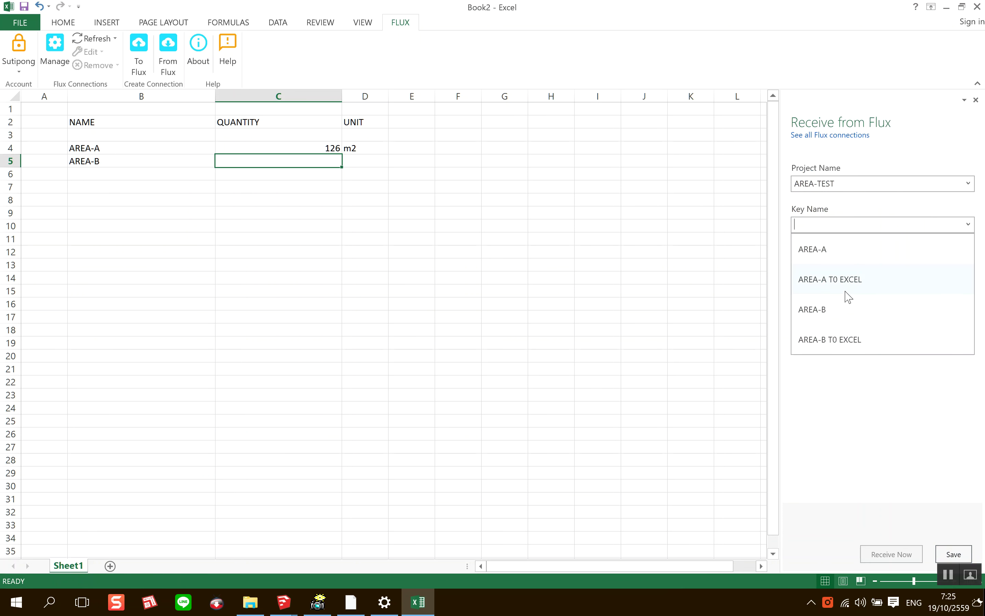
{"action": "left_click", "coordinate": [848, 346]}
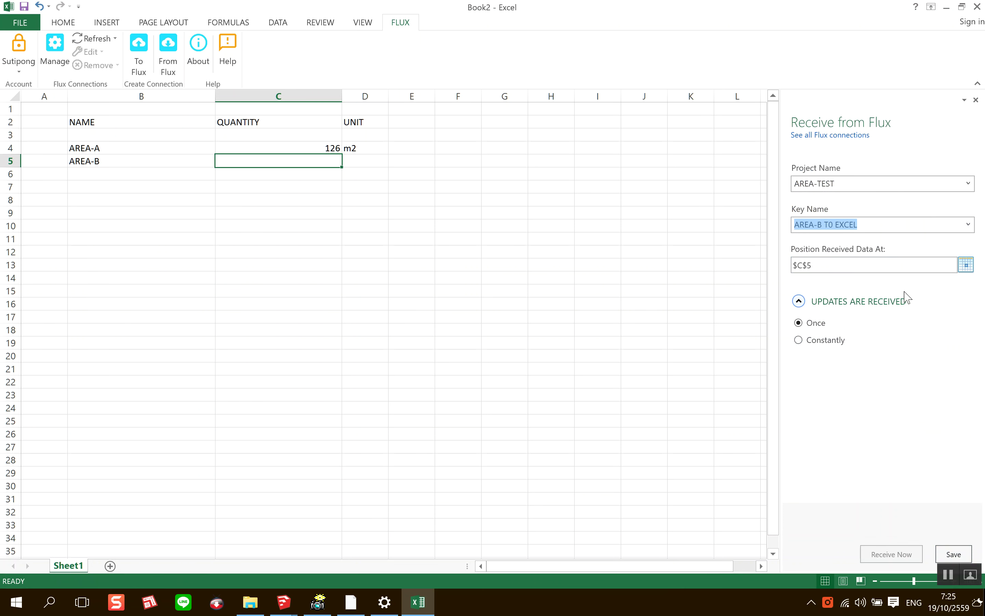
{"action": "left_click", "coordinate": [965, 266]}
{"action": "left_click", "coordinate": [315, 167]}
{"action": "left_click", "coordinate": [254, 305]}
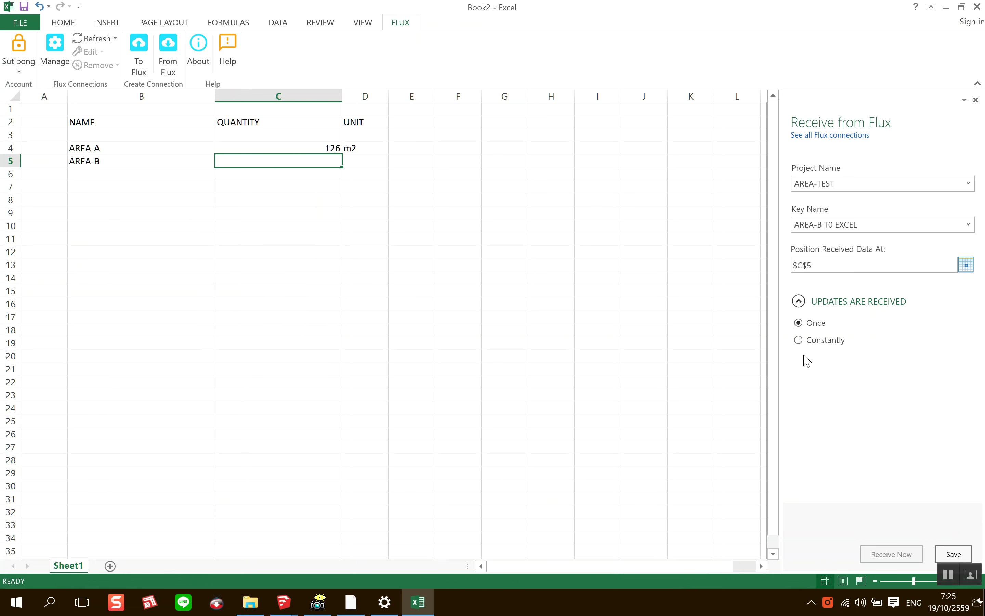
{"action": "left_click", "coordinate": [798, 340]}
{"action": "left_click", "coordinate": [953, 552]}
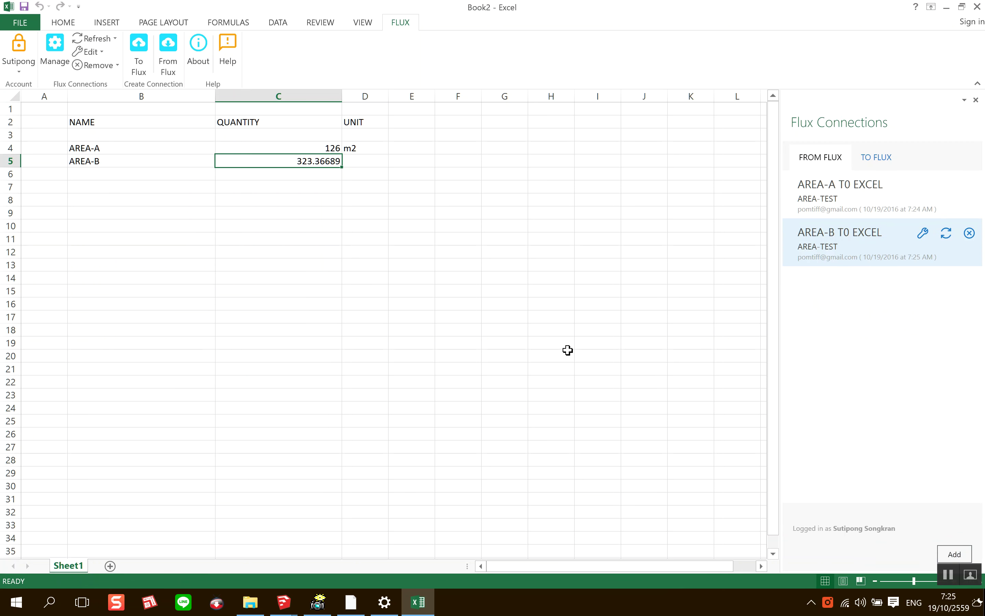
{"action": "left_click", "coordinate": [554, 356]}
Fill AREA-B's unit as m3 and format column C in Comma Style with one decimal
{"action": "left_click", "coordinate": [365, 153]}
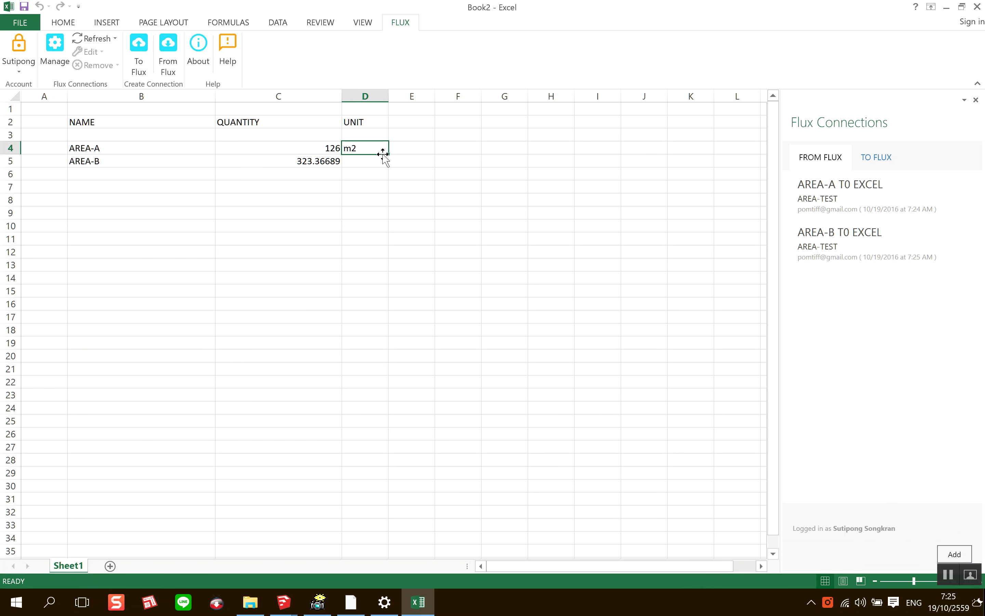
{"action": "left_click_drag", "start_coordinate": [388, 154], "coordinate": [390, 165]}
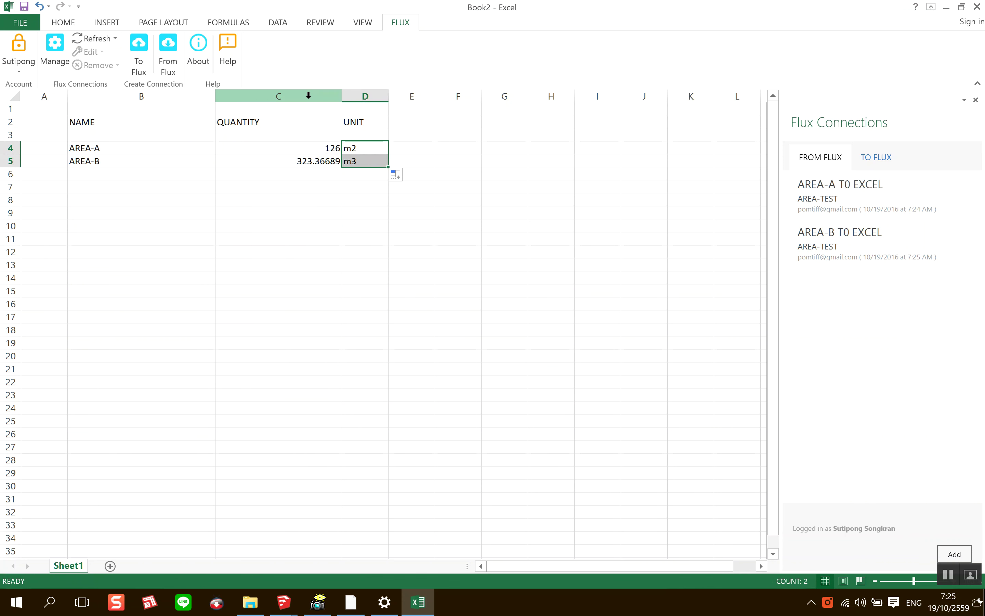
{"action": "left_click", "coordinate": [308, 96]}
{"action": "left_click", "coordinate": [64, 23]}
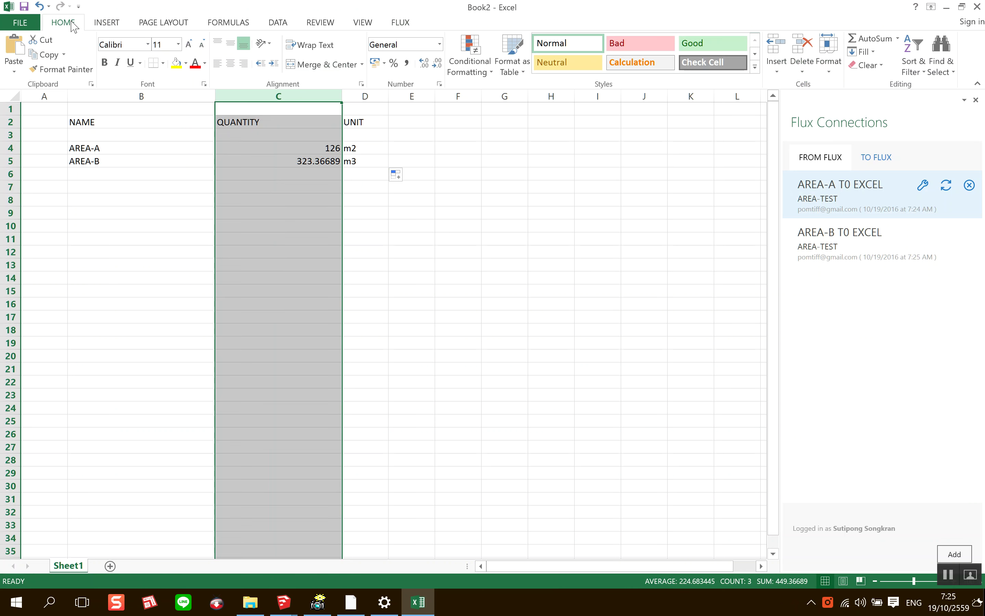
{"action": "left_click", "coordinate": [407, 63]}
{"action": "left_click", "coordinate": [437, 64]}
{"action": "left_click", "coordinate": [435, 278]}
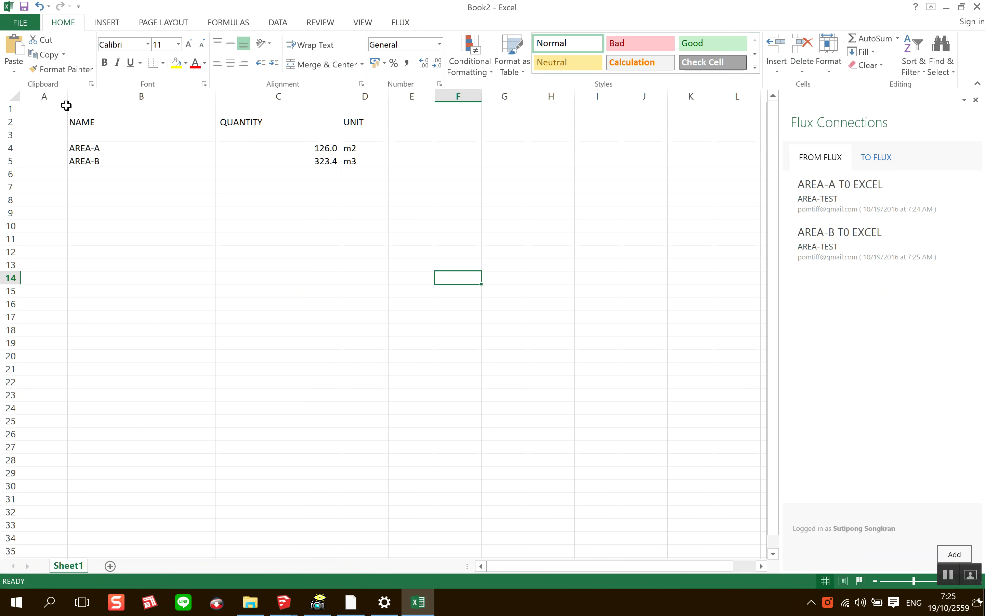
Delete the blank row 3, narrow column D and widen column E
{"action": "left_click", "coordinate": [9, 135]}
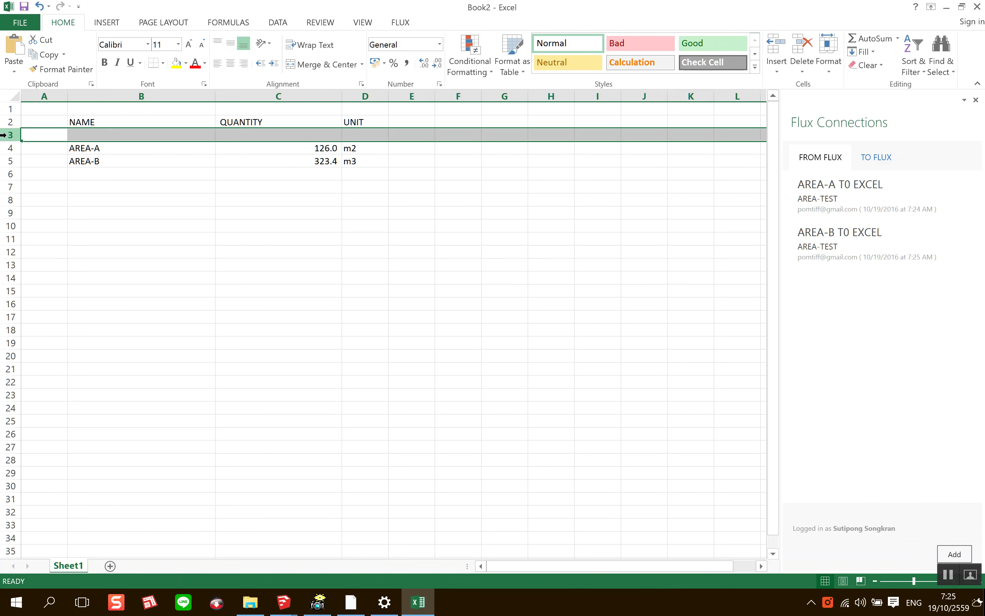
{"action": "right_click", "coordinate": [9, 135]}
{"action": "left_click", "coordinate": [40, 246]}
{"action": "left_click", "coordinate": [246, 203]}
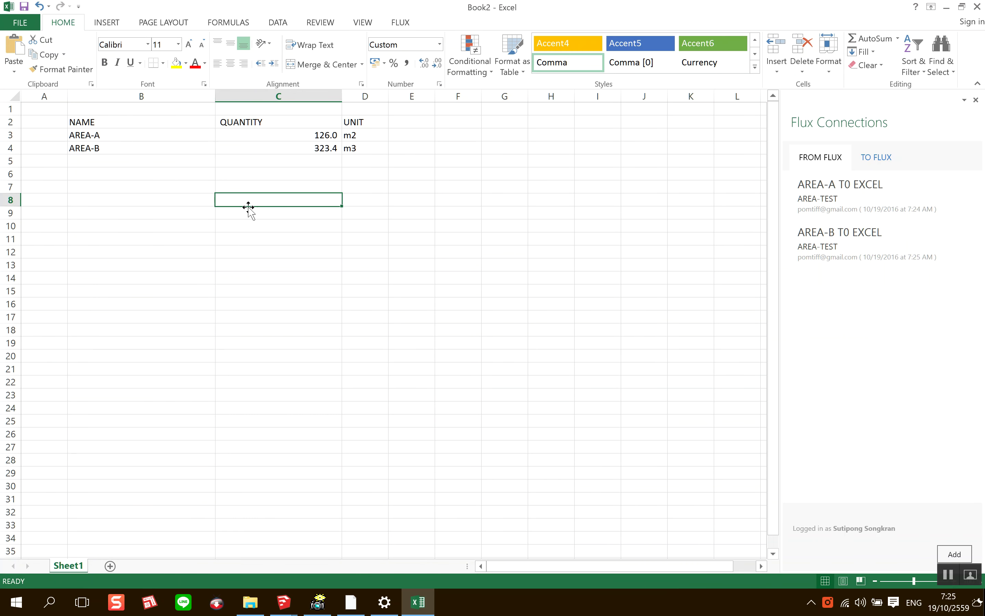
{"action": "left_click_drag", "start_coordinate": [388, 96], "coordinate": [379, 96]}
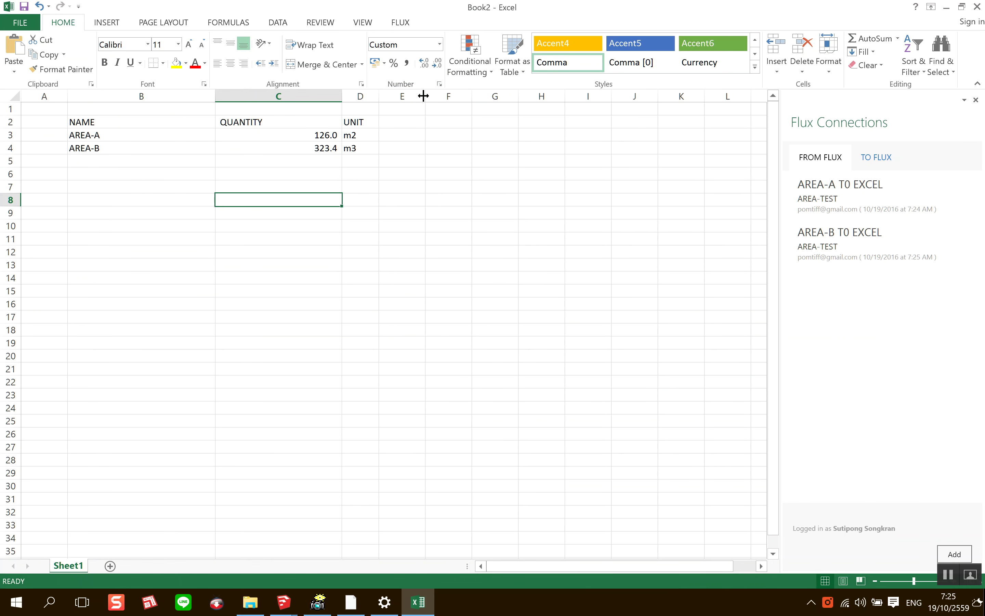
{"action": "left_click_drag", "start_coordinate": [426, 96], "coordinate": [435, 103]}
{"action": "left_click", "coordinate": [416, 120]}
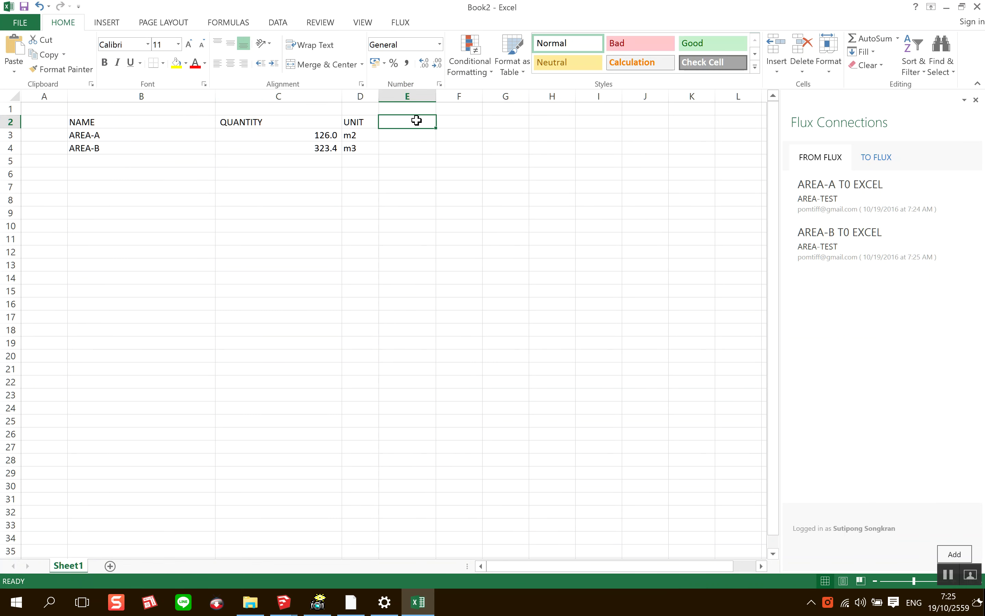
Enter MATERIAL COST in E2 and TOTAL COST in F2, widening both columns to fit
{"action": "type", "text": "MATERIAL C"}
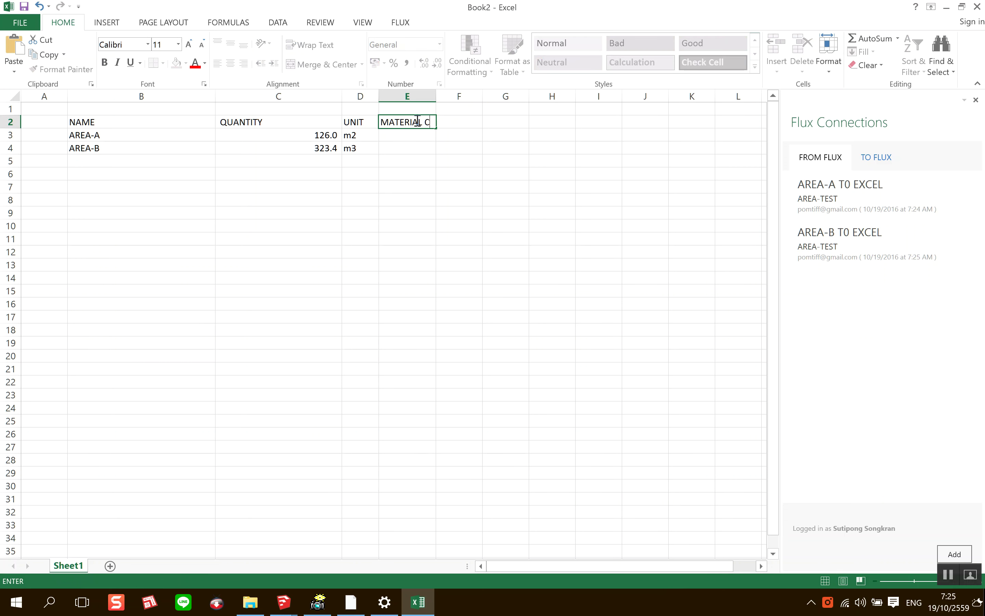
{"action": "type", "text": "T"}
{"action": "key", "text": "Return"}
{"action": "left_click_drag", "start_coordinate": [438, 98], "coordinate": [467, 98]}
{"action": "key", "text": "Down"}
{"action": "key", "text": "Down"}
{"action": "key", "text": "Down"}
{"action": "key", "text": "Down"}
{"action": "left_click", "coordinate": [504, 121]}
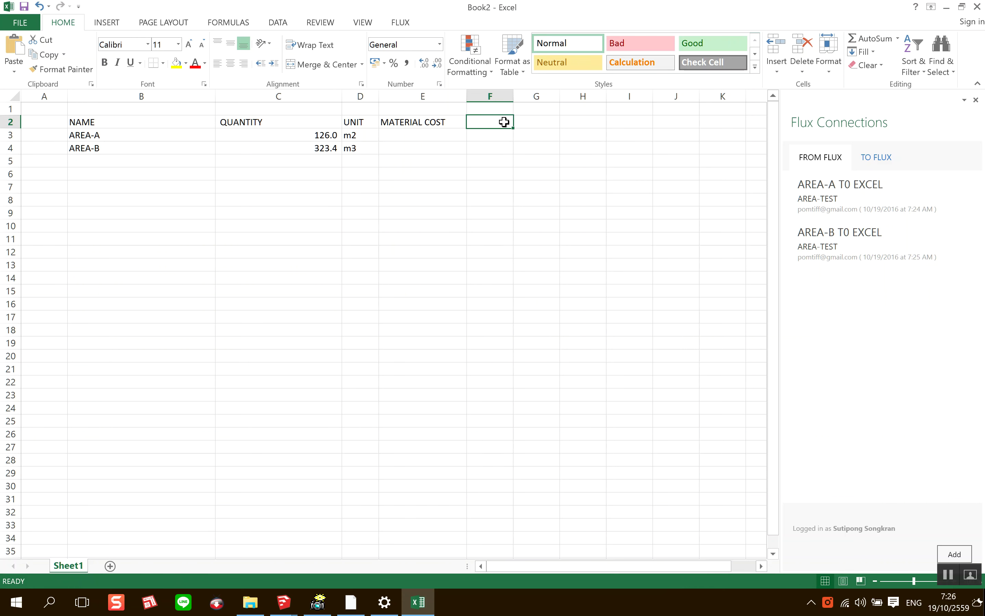
{"action": "type", "text": "TOTAL CO"}
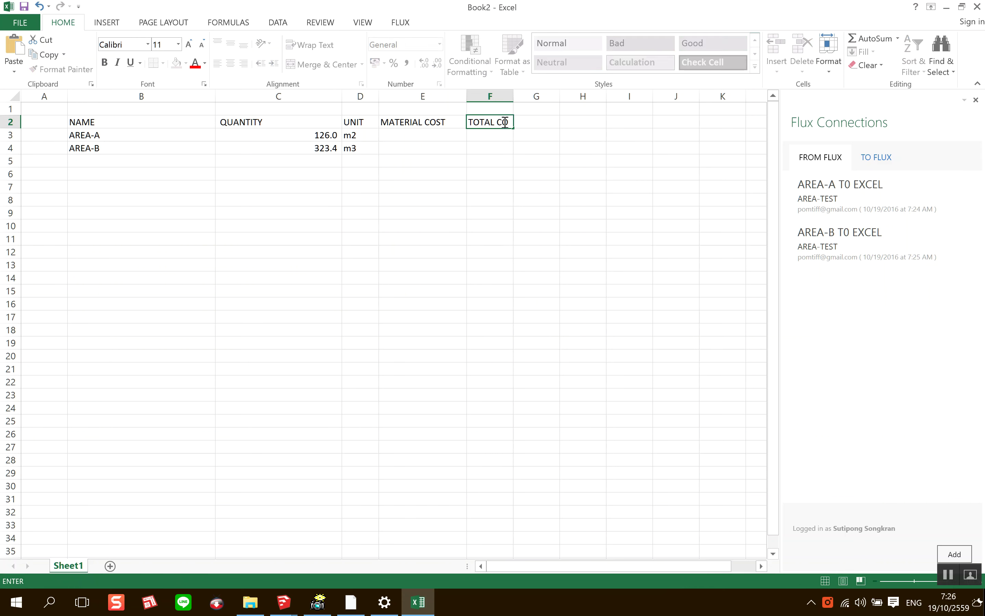
{"action": "type", "text": "T"}
{"action": "key", "text": "Return"}
{"action": "left_click_drag", "start_coordinate": [513, 98], "coordinate": [526, 107]}
{"action": "left_click_drag", "start_coordinate": [81, 122], "coordinate": [500, 148]}
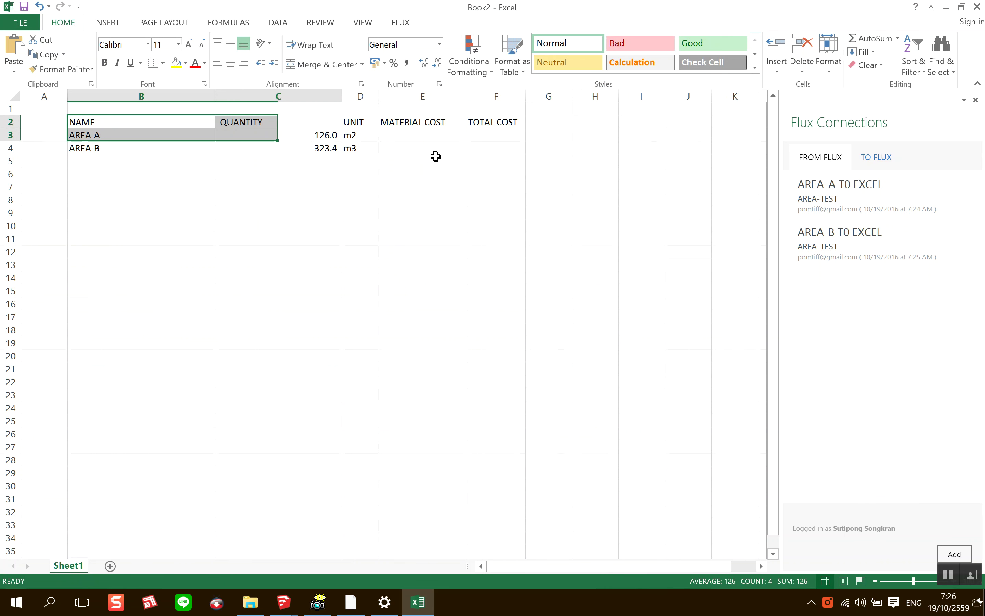
Apply All Borders to the B2:F4 table, then restore Excel from full screen to a window
{"action": "left_click", "coordinate": [163, 63]}
{"action": "left_click", "coordinate": [180, 176]}
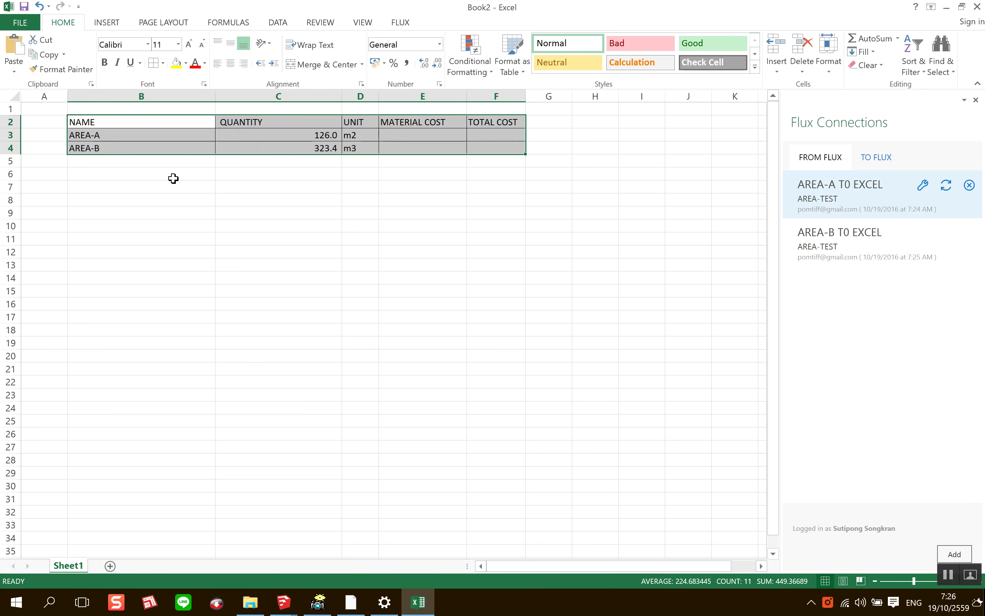
{"action": "left_click", "coordinate": [316, 236]}
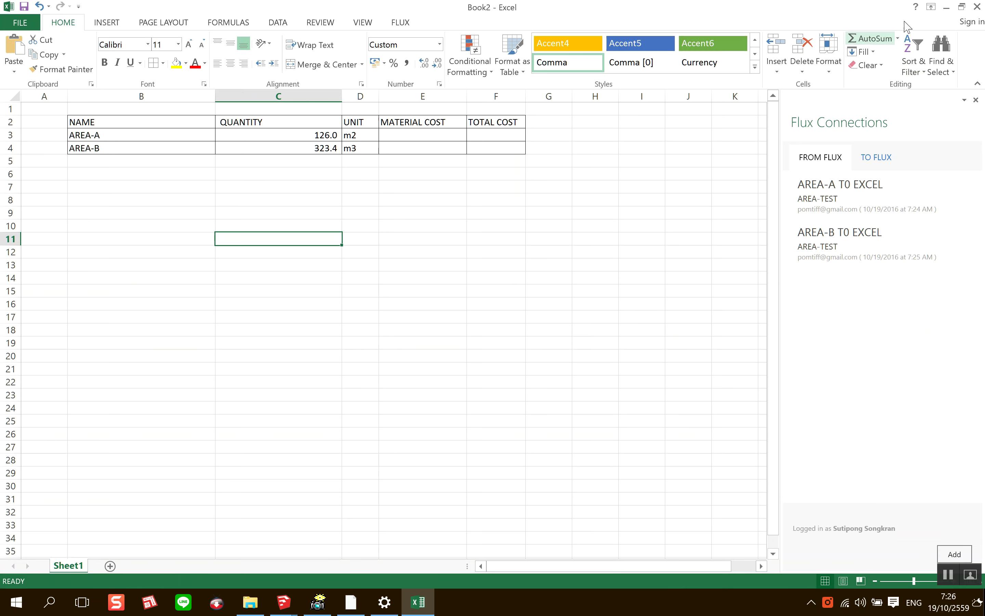
{"action": "left_click", "coordinate": [962, 6]}
Minimize the browser and tile SketchUp on the left half and Excel on the right
{"action": "left_click", "coordinate": [902, 10]}
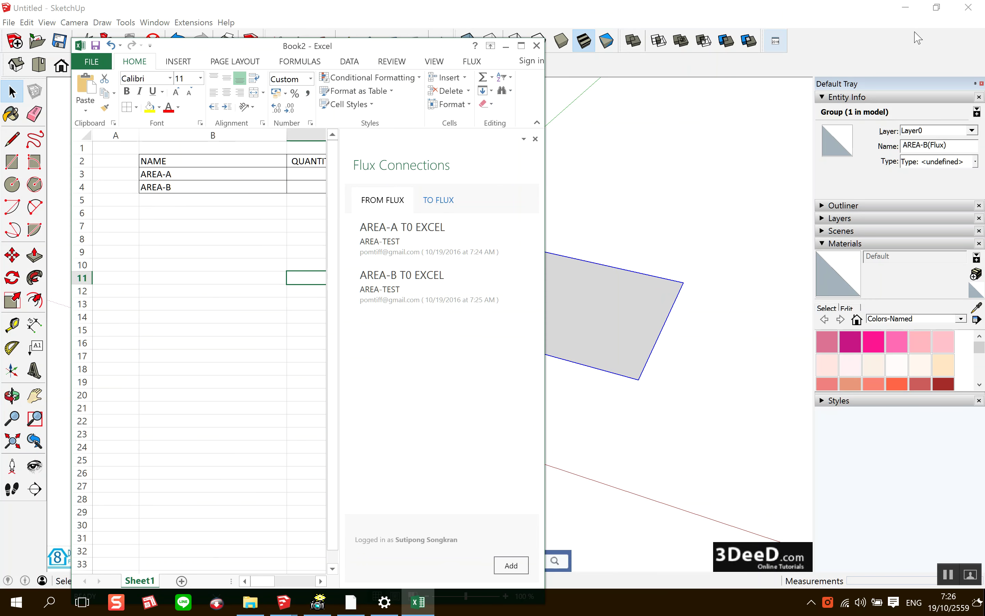
{"action": "left_click", "coordinate": [936, 6]}
{"action": "left_click_drag", "start_coordinate": [983, 126], "coordinate": [304, 126]}
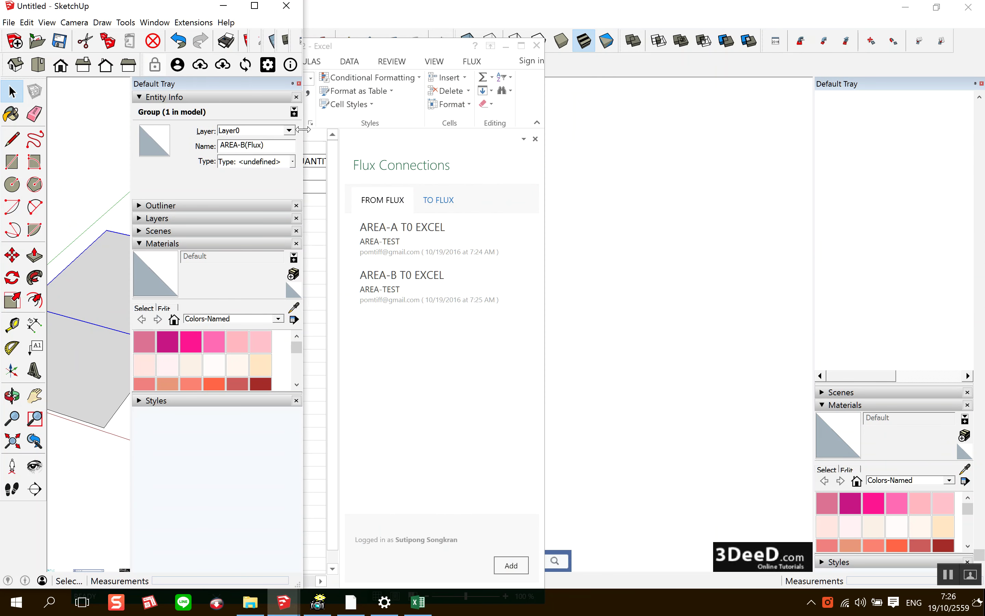
{"action": "left_click_drag", "start_coordinate": [397, 55], "coordinate": [788, 31]}
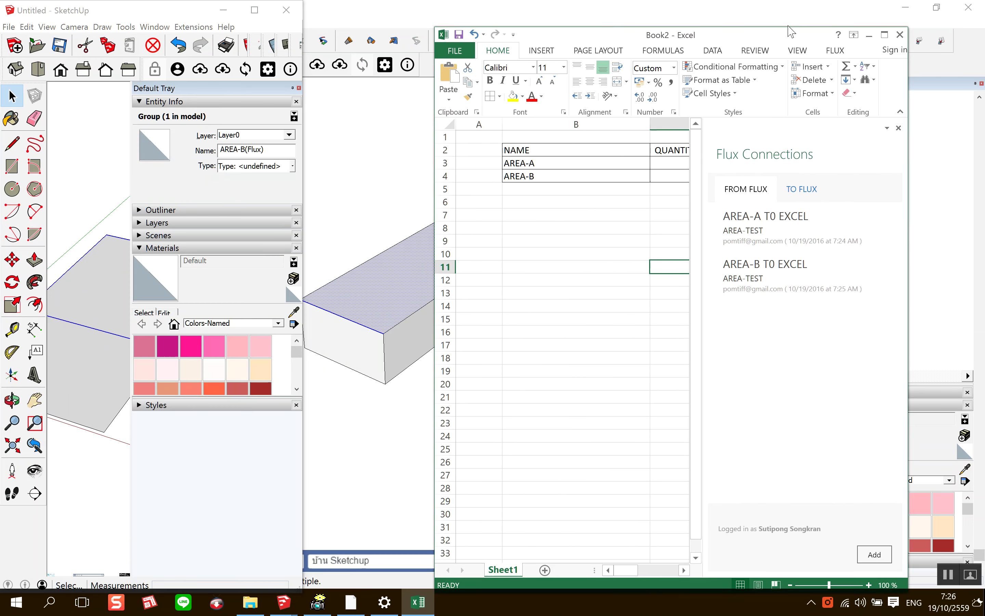
{"action": "left_click_drag", "start_coordinate": [304, 197], "coordinate": [467, 197]}
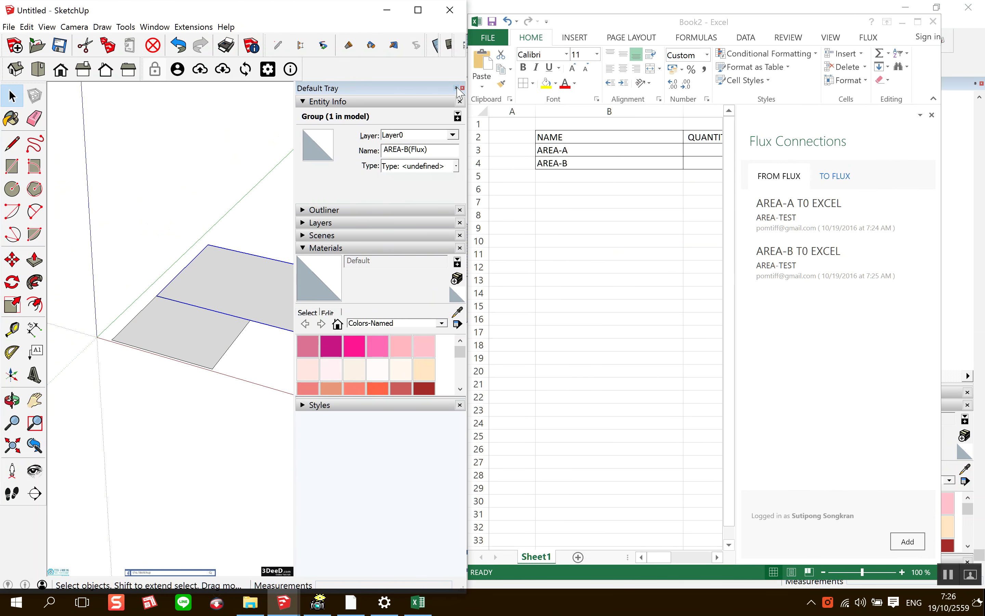
Close the Default Tray and cut a rectangular notch into the small floor group's face
{"action": "left_click", "coordinate": [463, 88]}
{"action": "scroll", "coordinate": [325, 269], "scroll_direction": "down", "scroll_amount": 2}
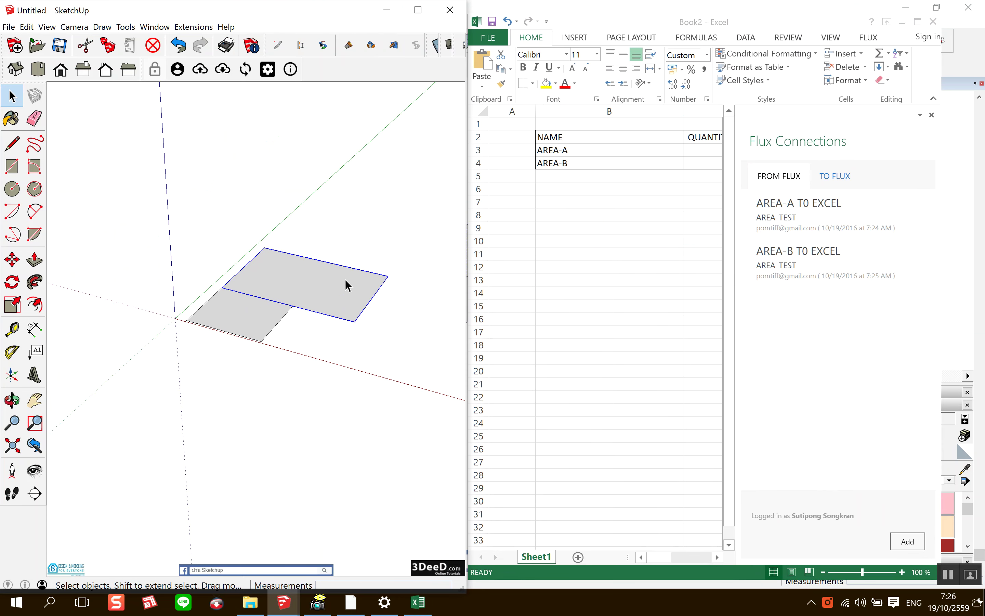
{"action": "scroll", "coordinate": [235, 361], "scroll_direction": "up", "scroll_amount": 2}
{"action": "double_click", "coordinate": [210, 333]}
{"action": "scroll", "coordinate": [211, 333], "scroll_direction": "up", "scroll_amount": 1}
{"action": "scroll", "coordinate": [211, 333], "scroll_direction": "up", "scroll_amount": 1}
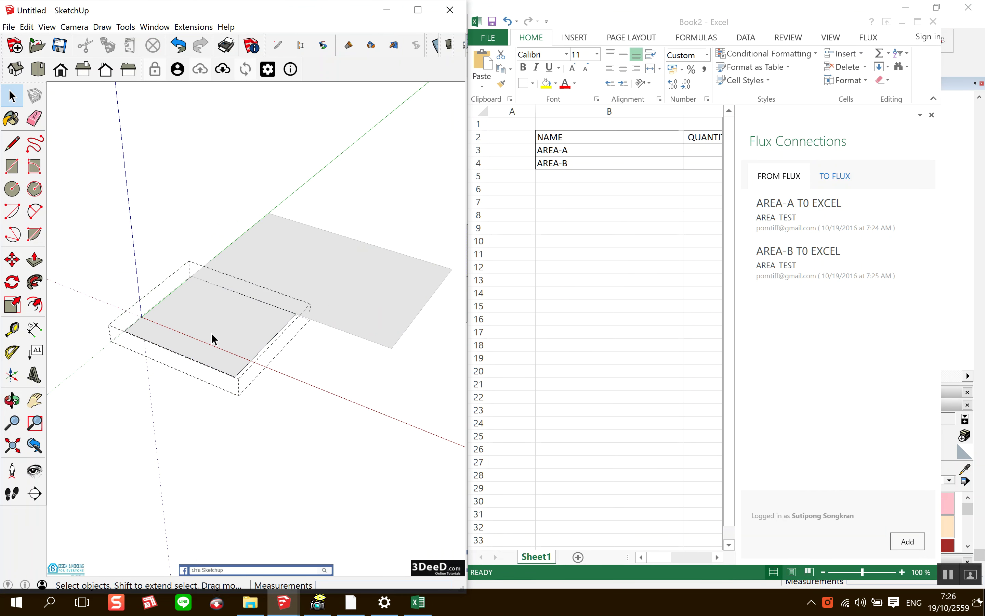
{"action": "scroll", "coordinate": [211, 333], "scroll_direction": "up", "scroll_amount": 1}
{"action": "key", "text": "r"}
{"action": "left_click", "coordinate": [143, 351]}
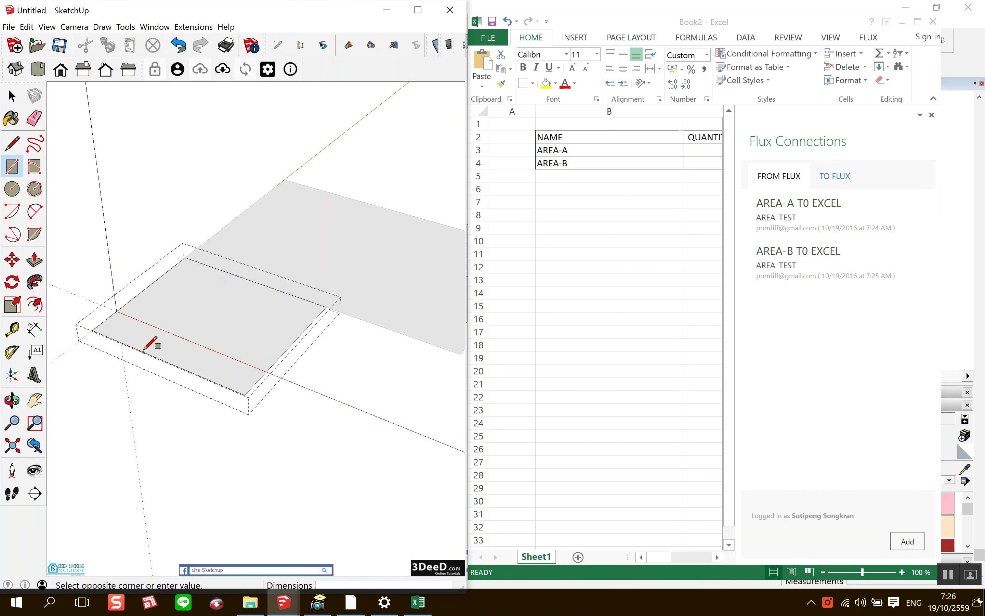
{"action": "left_click", "coordinate": [298, 336]}
{"action": "key", "text": "e"}
{"action": "left_click_drag", "start_coordinate": [244, 391], "coordinate": [227, 383]}
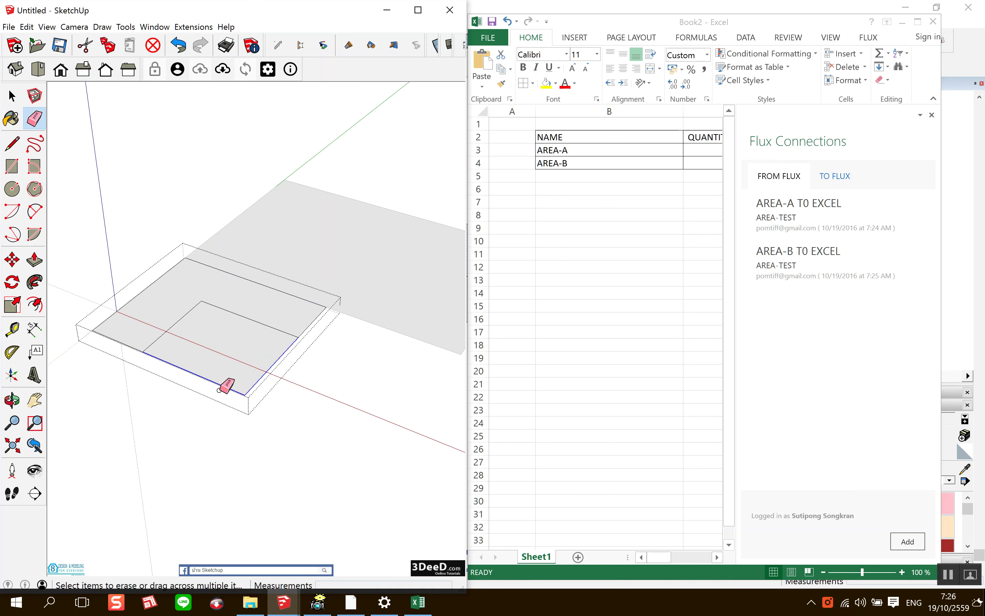
{"action": "scroll", "coordinate": [154, 385], "scroll_direction": "down", "scroll_amount": 1}
{"action": "key", "text": "space"}
Cut a rectangular notch into the larger floor group's face
{"action": "double_click", "coordinate": [325, 334]}
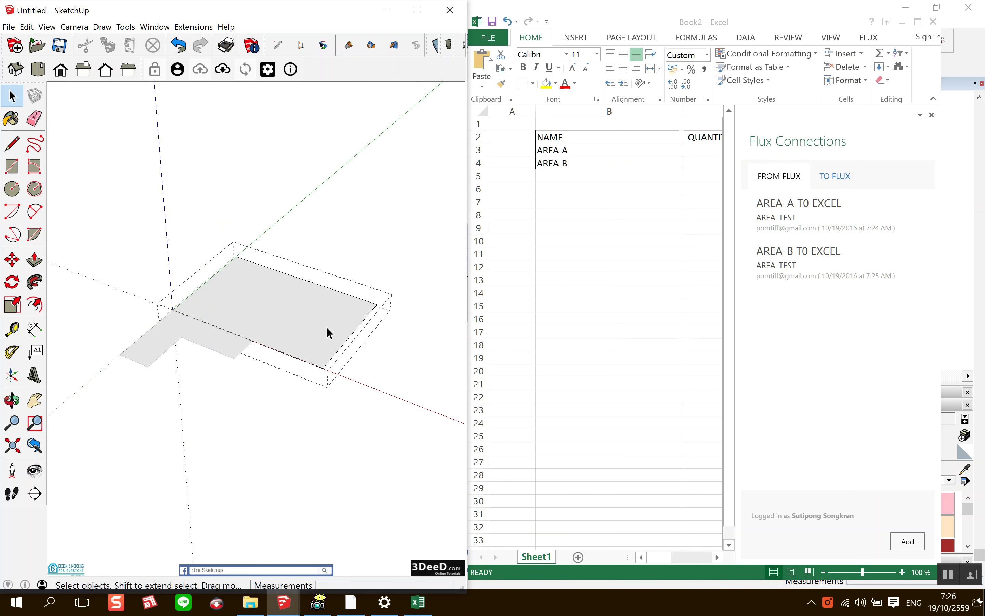
{"action": "key", "text": "r"}
{"action": "left_click", "coordinate": [289, 276]}
{"action": "left_click", "coordinate": [317, 332]}
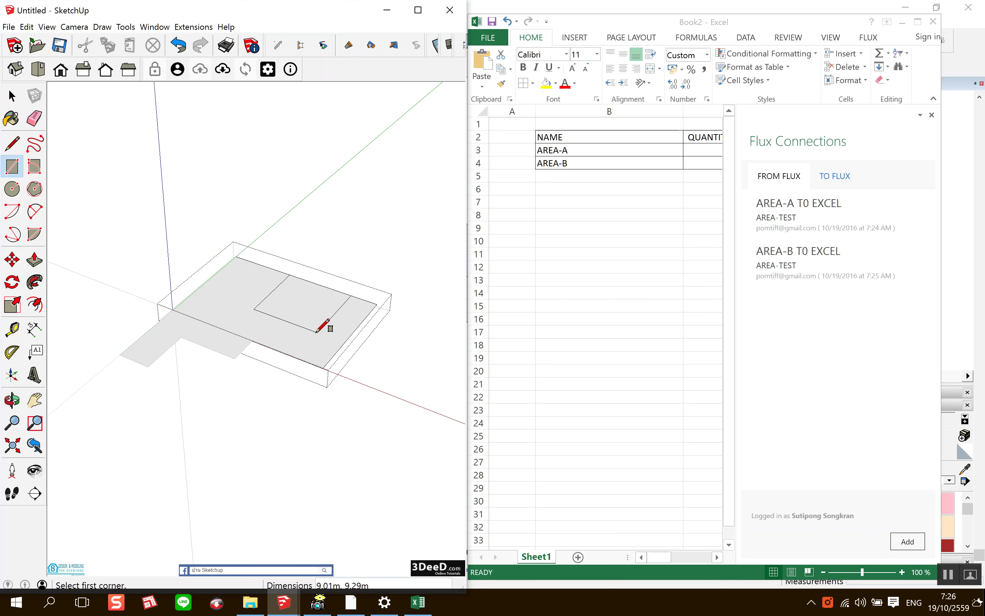
{"action": "key", "text": "e"}
{"action": "left_click", "coordinate": [330, 286]}
Add leader text labels showing 237.62 m² on the large face and 74.99 m² on the lower face
{"action": "left_click", "coordinate": [36, 351]}
{"action": "left_click", "coordinate": [243, 272]}
{"action": "left_click", "coordinate": [306, 208]}
{"action": "key", "text": "space"}
{"action": "left_click", "coordinate": [299, 210]}
{"action": "left_click", "coordinate": [195, 335]}
{"action": "double_click", "coordinate": [195, 335]}
{"action": "left_click", "coordinate": [36, 351]}
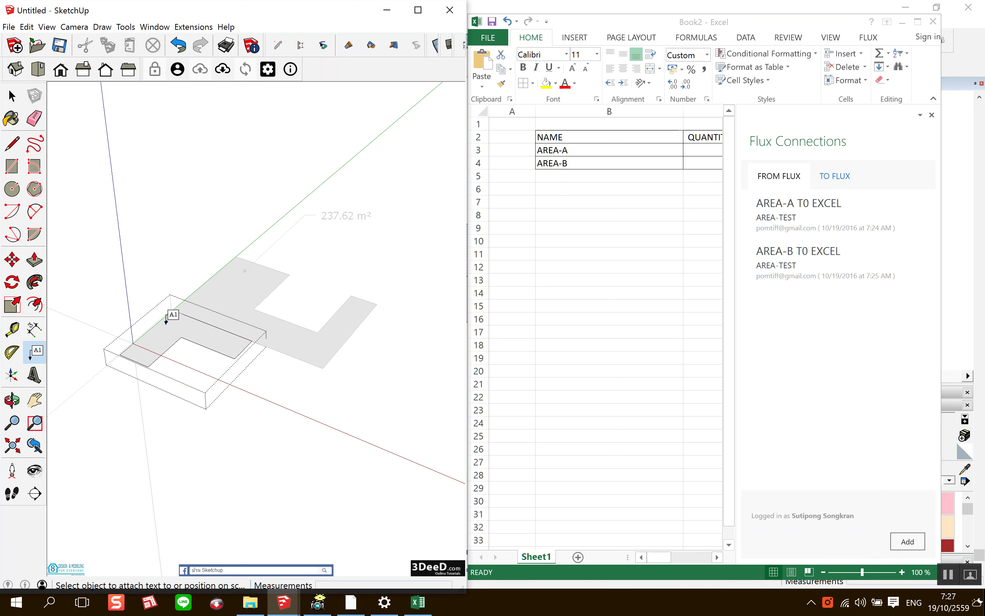
{"action": "left_click", "coordinate": [166, 323]}
{"action": "left_click", "coordinate": [218, 200]}
{"action": "key", "text": "space"}
{"action": "left_click", "coordinate": [255, 163]}
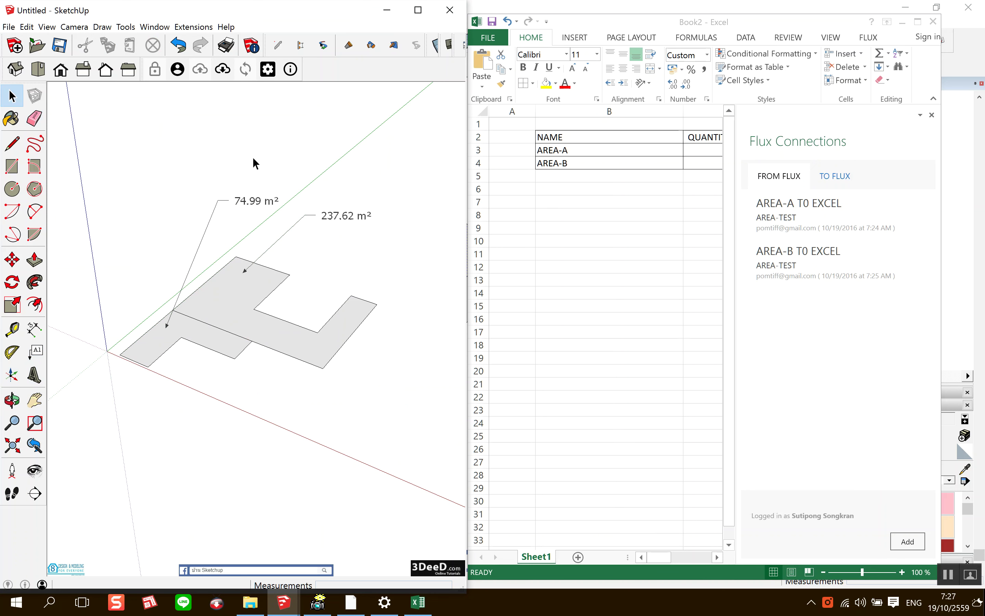
{"action": "left_click", "coordinate": [192, 341]}
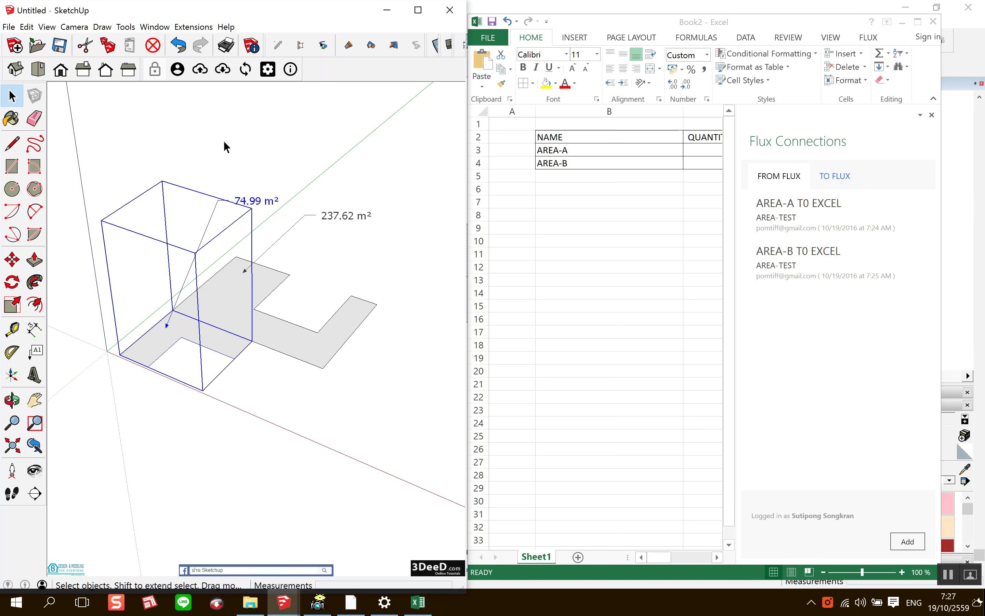
Send the selected 74.99 m² floor area to Flux, then view Excel at 90% zoom
{"action": "left_click", "coordinate": [246, 76]}
{"action": "left_click", "coordinate": [422, 138]}
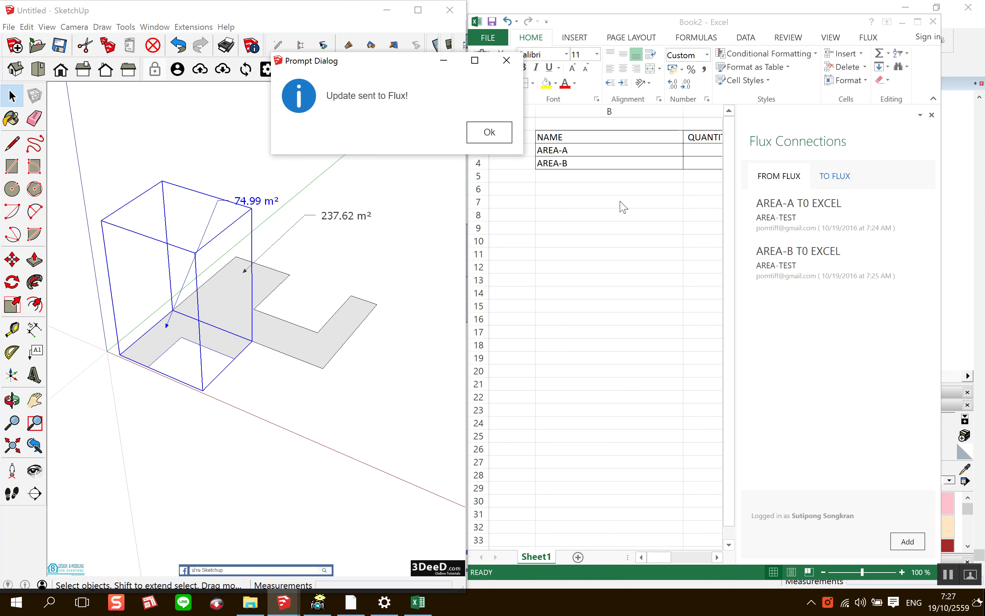
{"action": "left_click", "coordinate": [474, 135]}
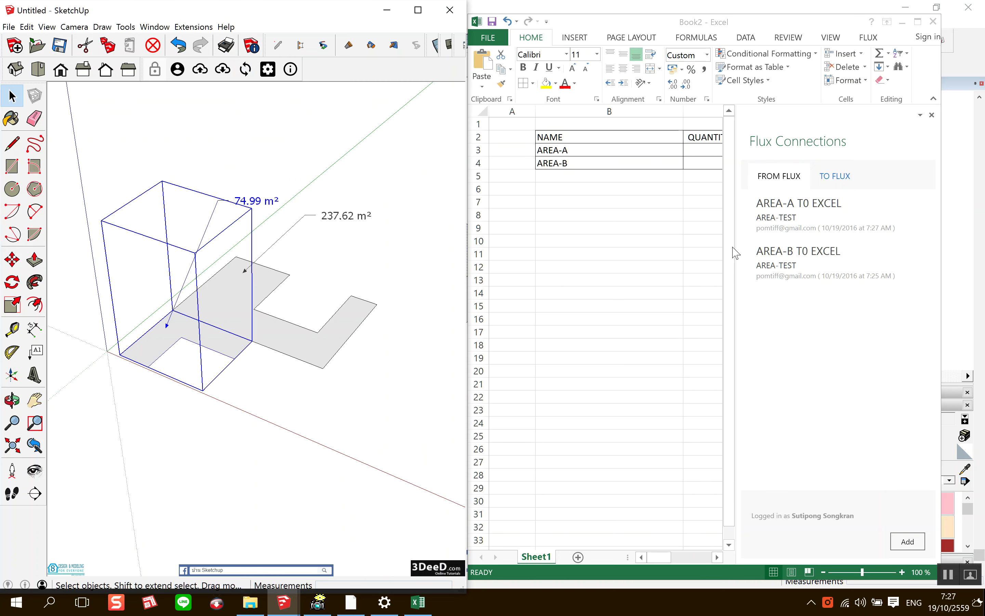
{"action": "left_click", "coordinate": [831, 574]}
{"action": "left_click", "coordinate": [824, 573]}
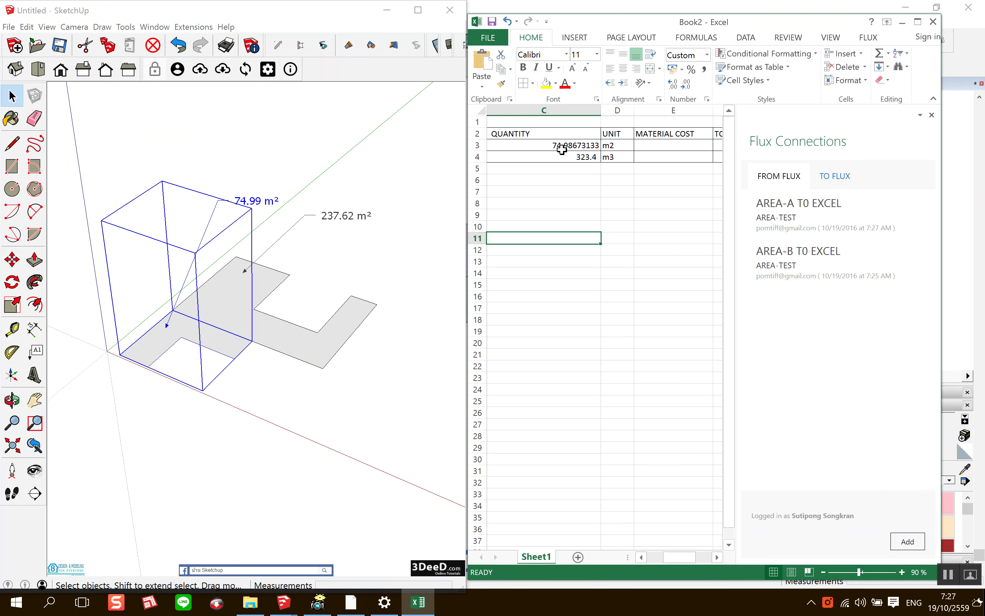
Send the larger 237.62 m² floor group's area to Flux as well
{"action": "left_click", "coordinate": [274, 271]}
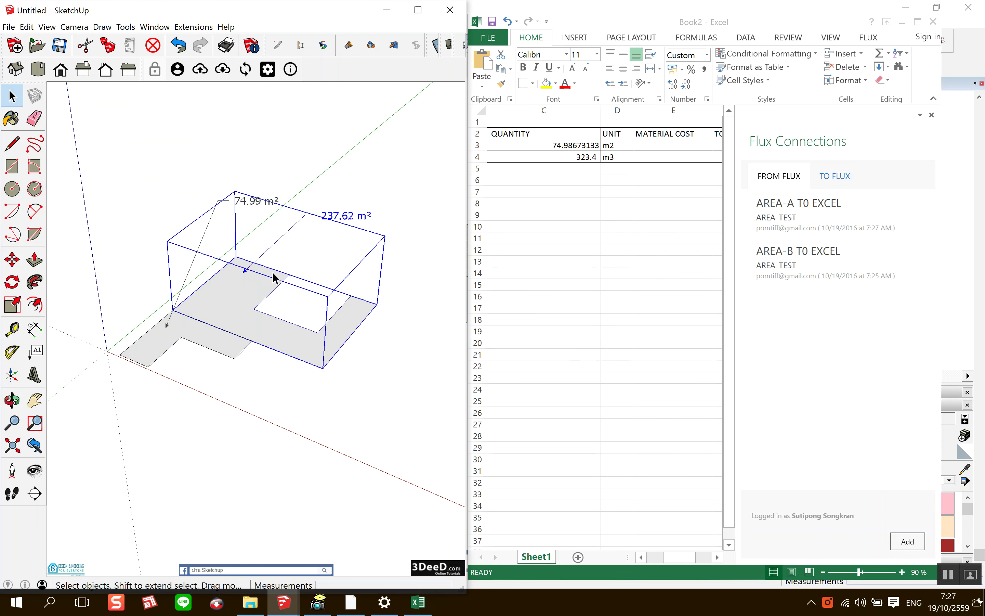
{"action": "left_click", "coordinate": [246, 69]}
{"action": "left_click", "coordinate": [443, 139]}
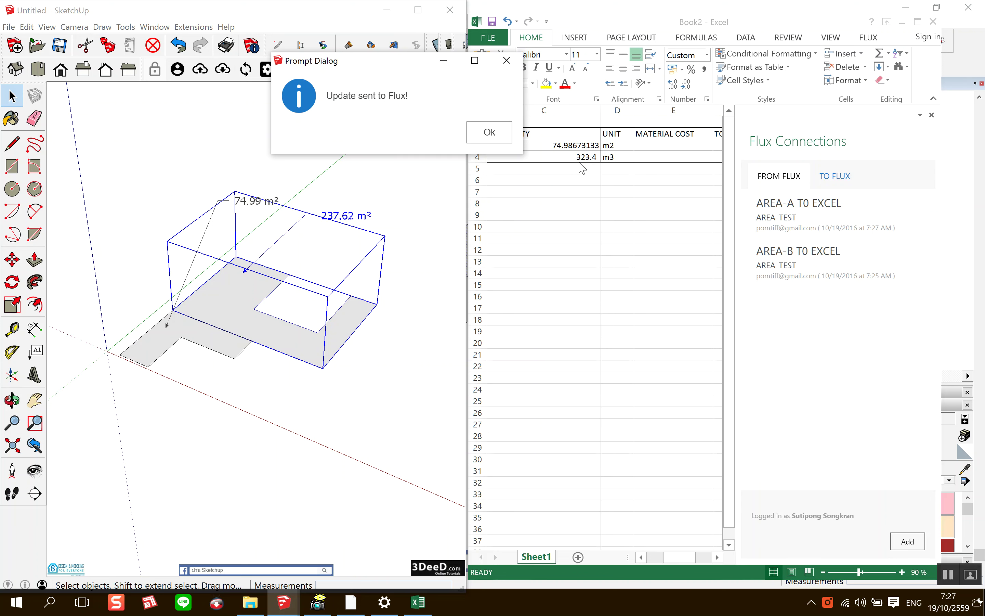
{"action": "left_click", "coordinate": [500, 141]}
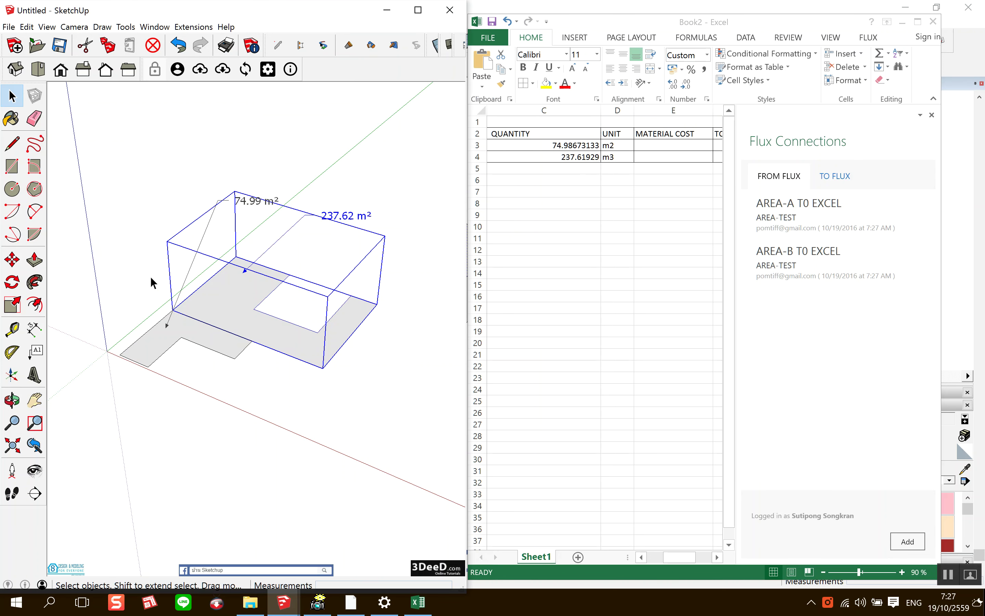
{"action": "scroll", "coordinate": [280, 251], "scroll_direction": "up", "scroll_amount": 2}
{"action": "scroll", "coordinate": [264, 275], "scroll_direction": "up", "scroll_amount": 2}
Cut a small rectangular hole in the smaller floor face
{"action": "scroll", "coordinate": [281, 282], "scroll_direction": "down", "scroll_amount": 4}
{"action": "mouse_move", "coordinate": [281, 282]}
{"action": "left_mouse_down"}
{"action": "mouse_move", "coordinate": [225, 264]}
{"action": "mouse_move", "coordinate": [324, 196]}
{"action": "left_mouse_up"}
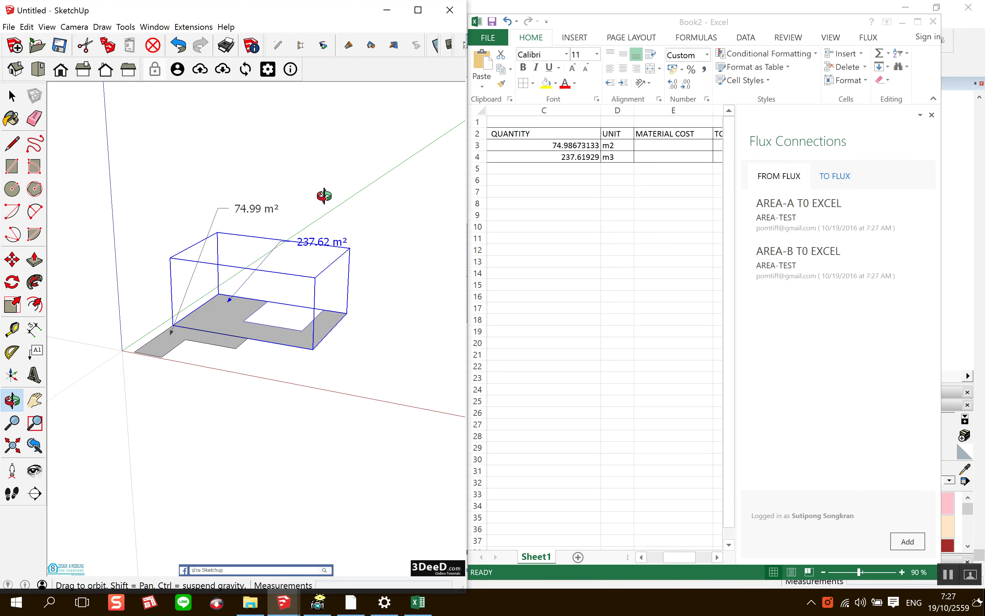
{"action": "scroll", "coordinate": [222, 324], "scroll_direction": "up", "scroll_amount": 1}
{"action": "scroll", "coordinate": [186, 312], "scroll_direction": "up", "scroll_amount": 2}
{"action": "scroll", "coordinate": [159, 345], "scroll_direction": "up", "scroll_amount": 3}
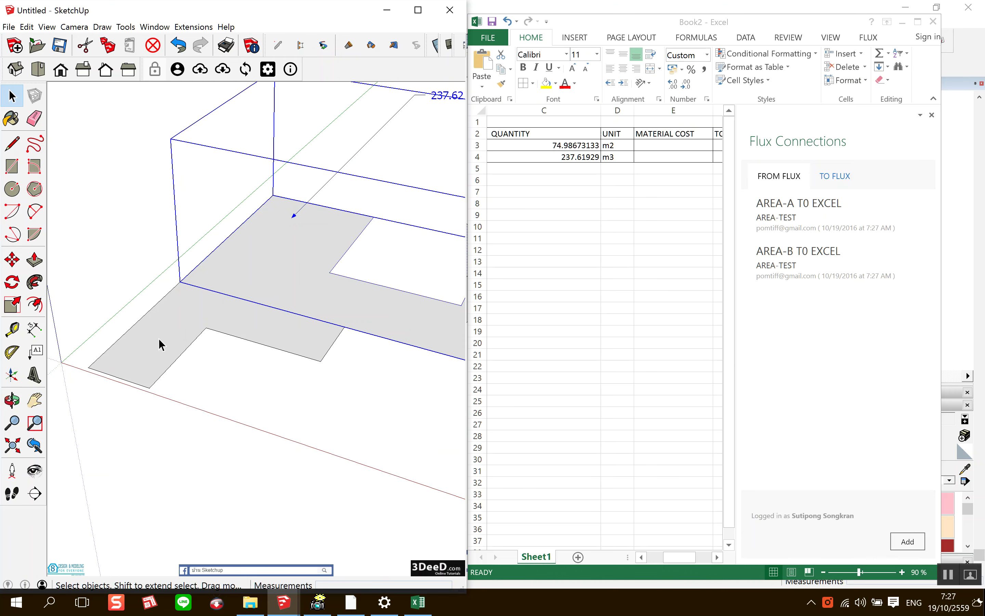
{"action": "scroll", "coordinate": [160, 343], "scroll_direction": "down", "scroll_amount": 2}
{"action": "scroll", "coordinate": [160, 342], "scroll_direction": "down", "scroll_amount": 2}
{"action": "scroll", "coordinate": [159, 342], "scroll_direction": "up", "scroll_amount": 2}
{"action": "scroll", "coordinate": [159, 338], "scroll_direction": "up", "scroll_amount": 2}
{"action": "key", "text": "l"}
{"action": "key", "text": "r"}
{"action": "left_click", "coordinate": [124, 333]}
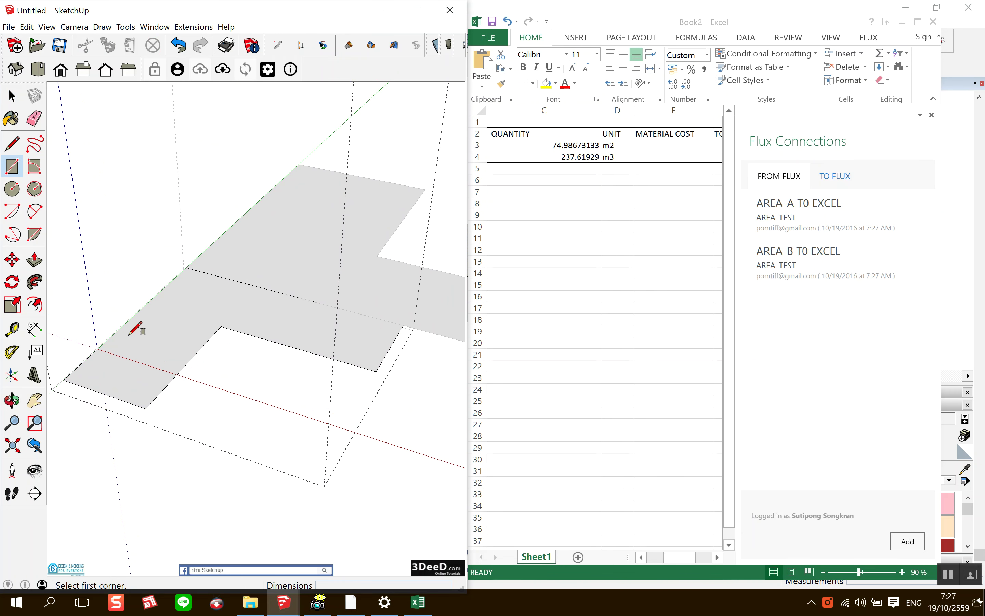
{"action": "left_click", "coordinate": [198, 316]}
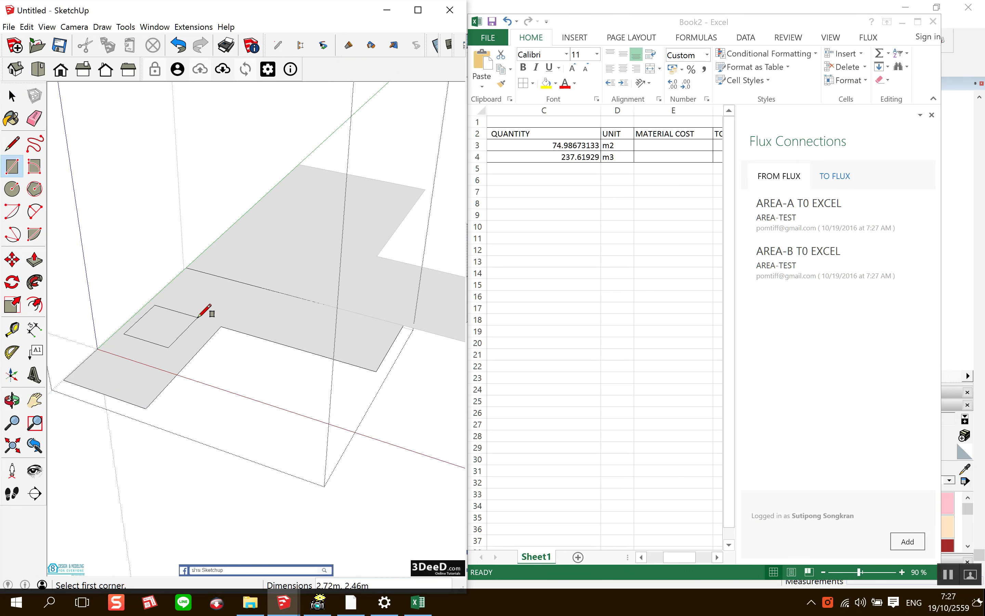
{"action": "key", "text": "space"}
{"action": "scroll", "coordinate": [180, 320], "scroll_direction": "down", "scroll_amount": 1}
{"action": "left_click", "coordinate": [181, 320]}
{"action": "key", "text": "Delete"}
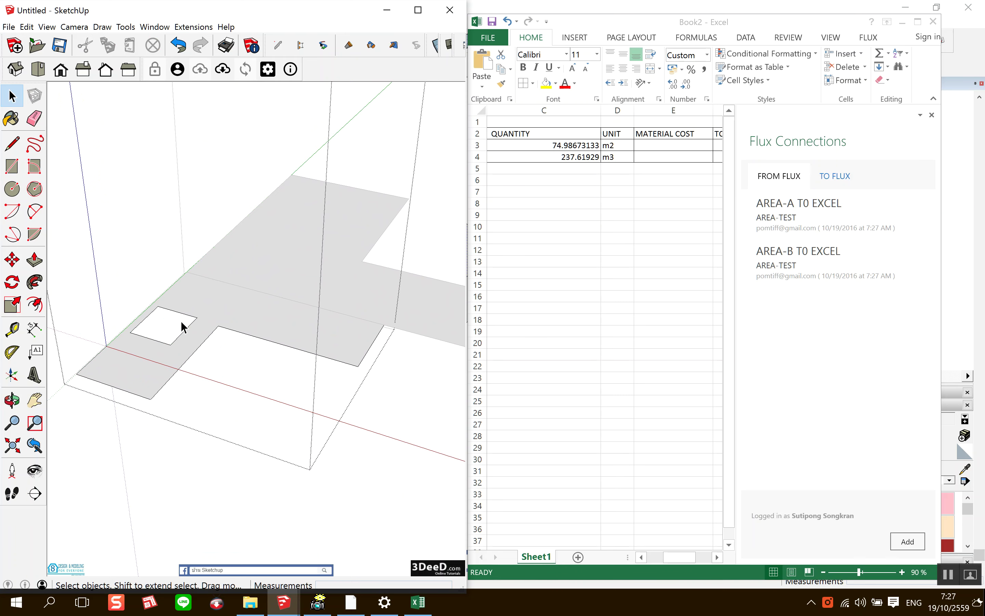
{"action": "scroll", "coordinate": [180, 320], "scroll_direction": "down", "scroll_amount": 2}
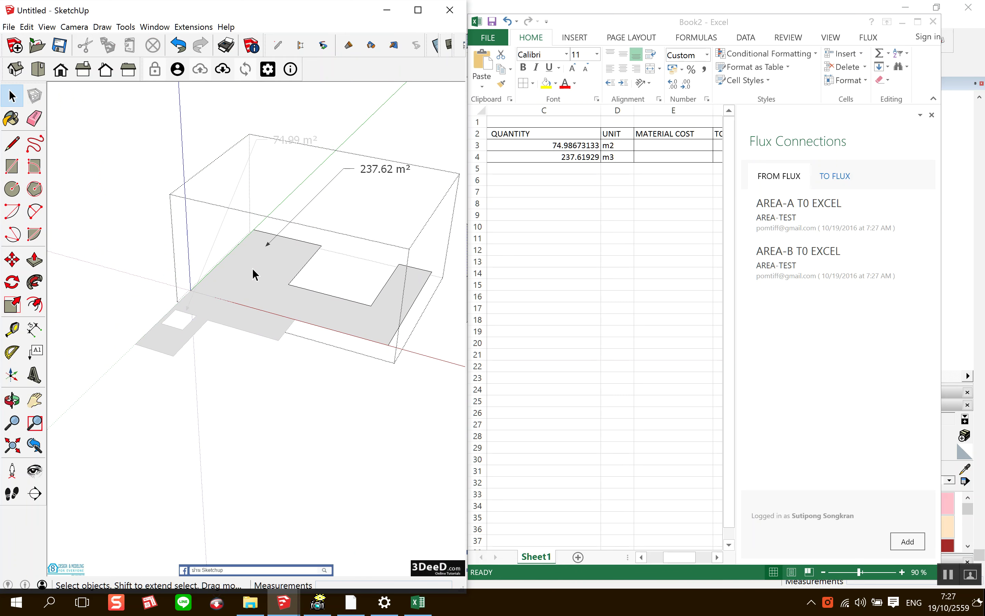
{"action": "scroll", "coordinate": [253, 269], "scroll_direction": "down", "scroll_amount": 1}
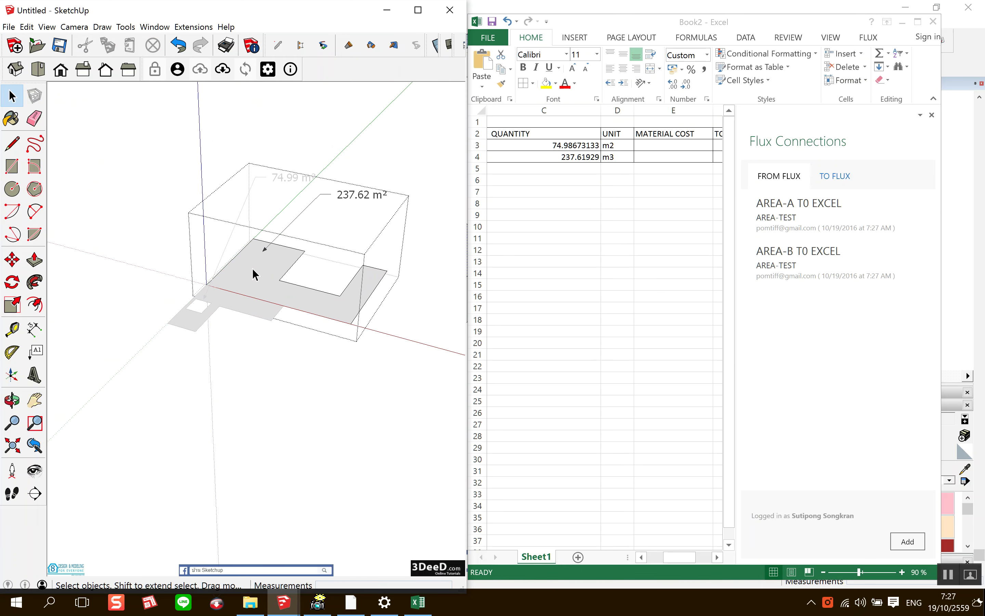
Stretch the L-shaped floor's edge to enlarge it and relabel it 470.91 m²
{"action": "key", "text": "m"}
{"action": "scroll", "coordinate": [292, 247], "scroll_direction": "down", "scroll_amount": 1}
{"action": "left_click", "coordinate": [291, 247]}
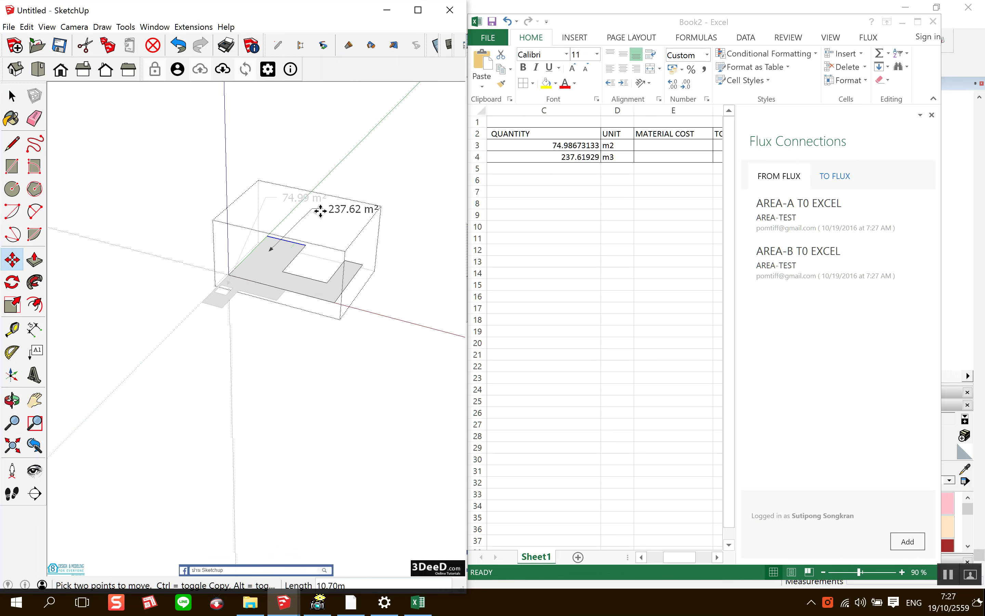
{"action": "left_click", "coordinate": [345, 246]}
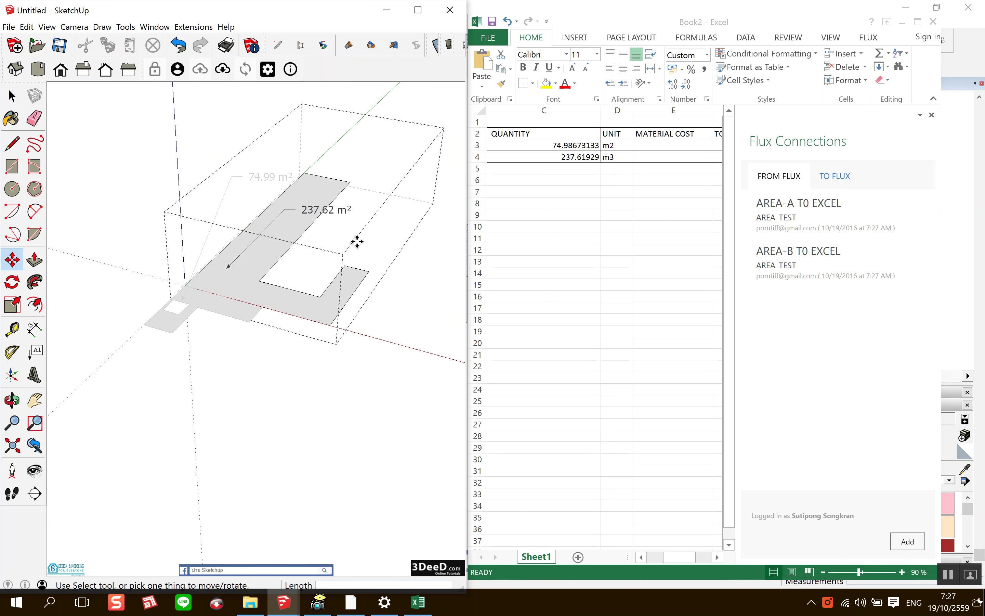
{"action": "key", "text": "e"}
{"action": "left_click", "coordinate": [342, 207]}
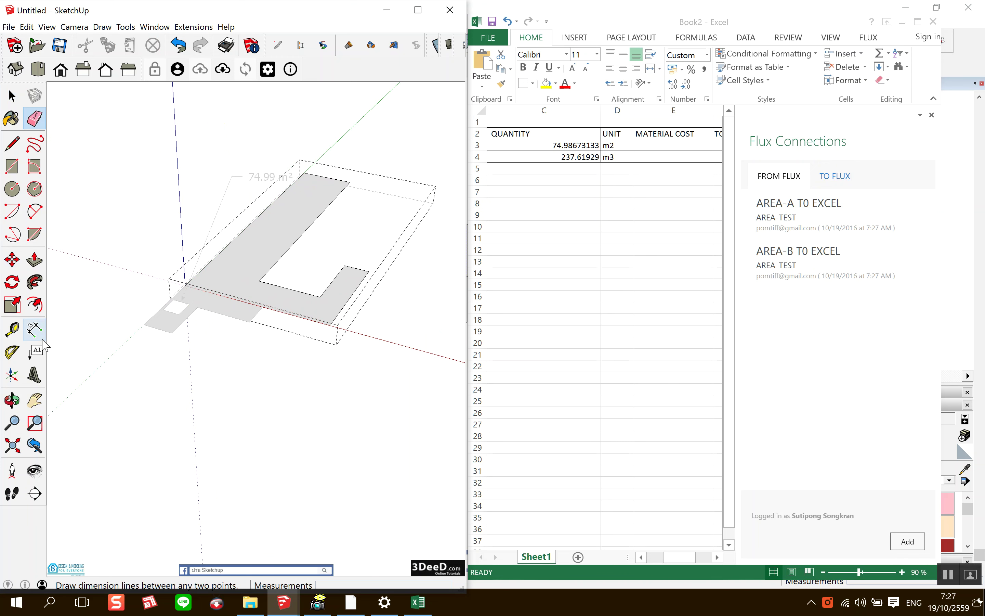
{"action": "left_click", "coordinate": [35, 351]}
{"action": "left_click", "coordinate": [293, 232]}
{"action": "left_click", "coordinate": [362, 217]}
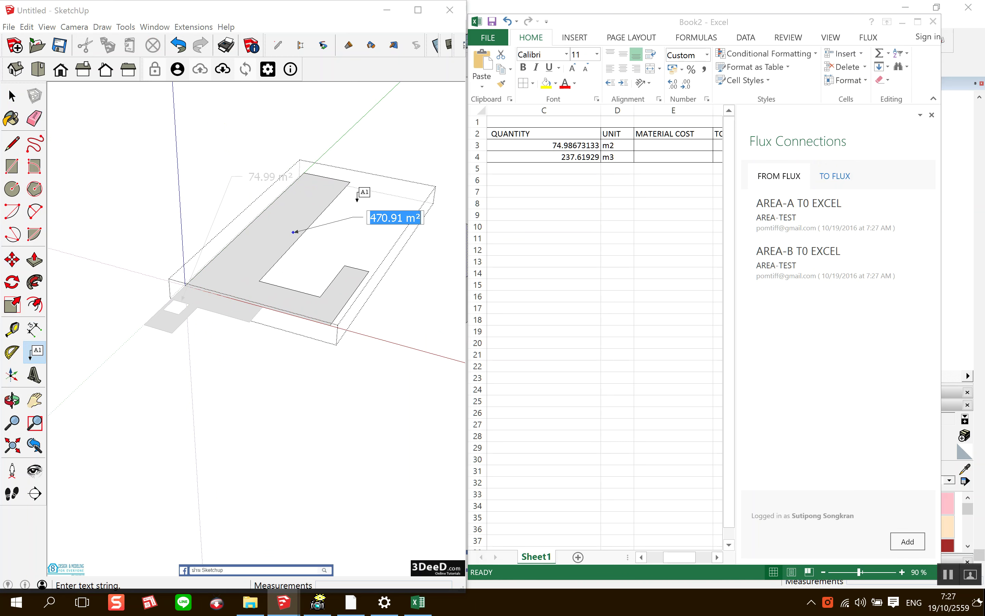
{"action": "key", "text": "space"}
{"action": "left_click", "coordinate": [197, 266]}
Replace the smaller floor's 74.99 m² label with 68.37 m²
{"action": "double_click", "coordinate": [207, 302]}
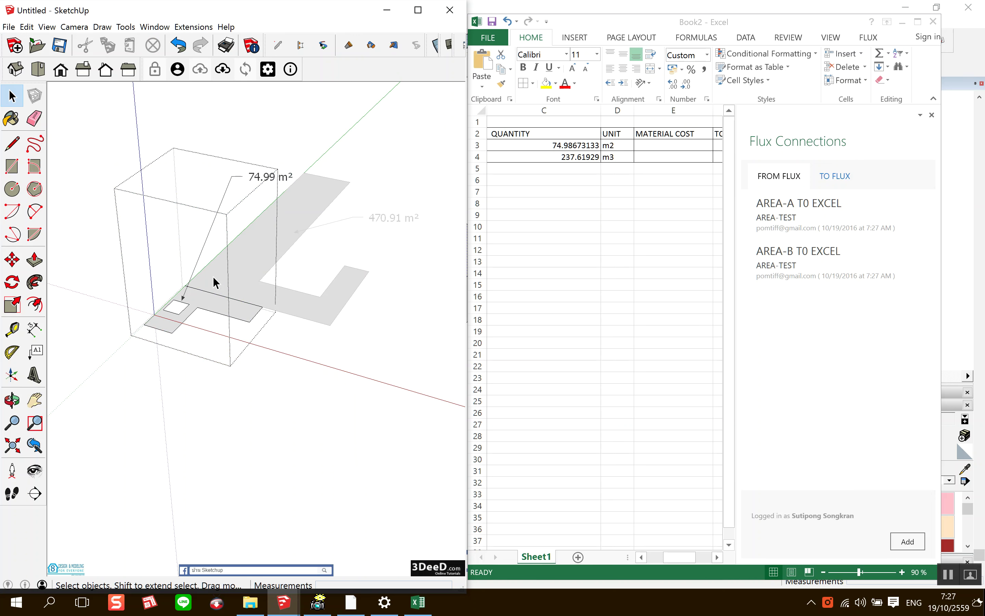
{"action": "key", "text": "e"}
{"action": "left_click", "coordinate": [225, 181]}
{"action": "left_click", "coordinate": [34, 351]}
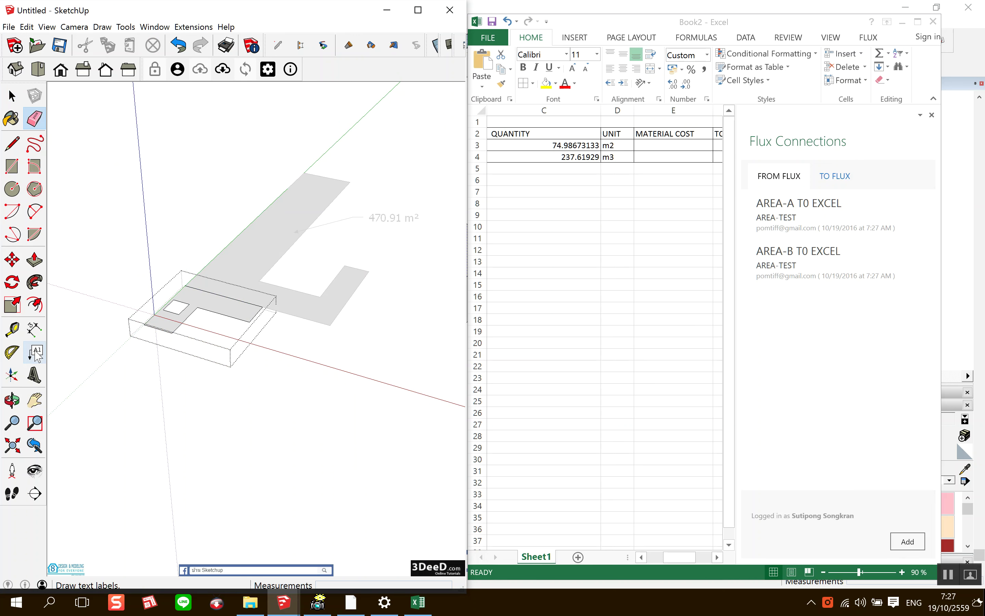
{"action": "left_click", "coordinate": [190, 290]}
{"action": "left_click", "coordinate": [260, 150]}
{"action": "key", "text": "space"}
{"action": "left_click", "coordinate": [296, 245]}
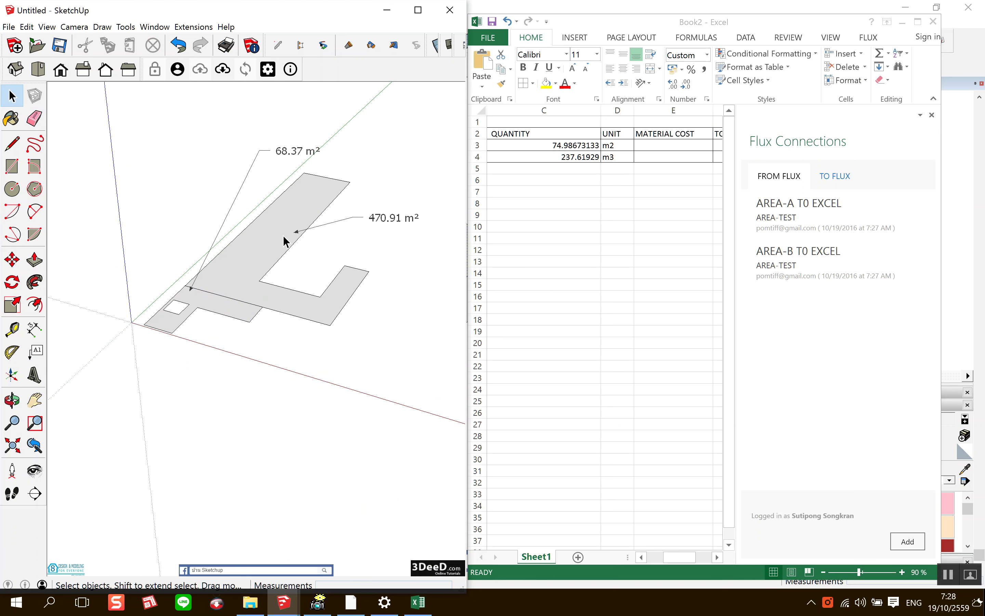
Send both updated floor groups to Flux despite the unsupported text labels
{"action": "left_click", "coordinate": [302, 204]}
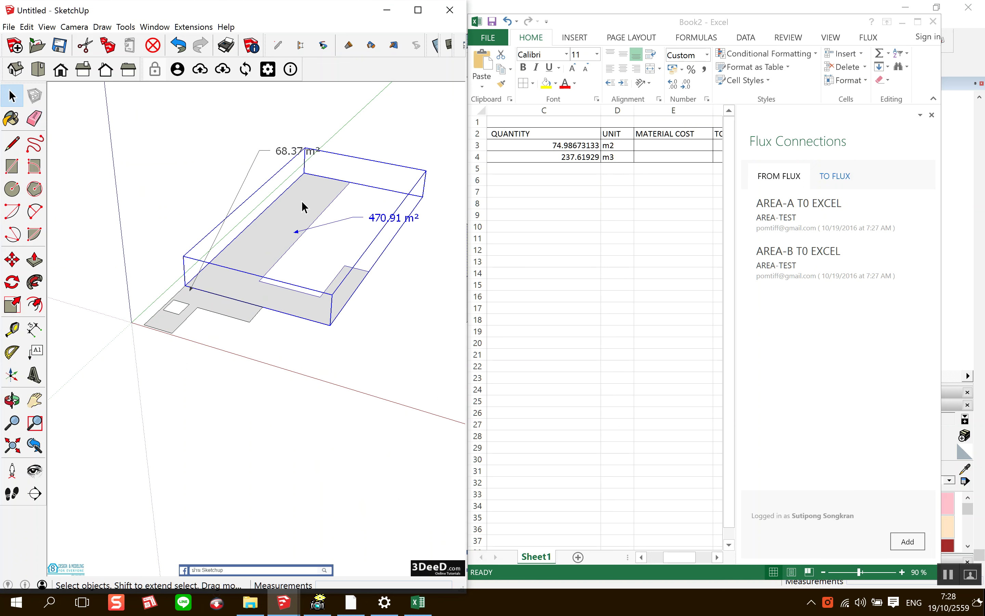
{"action": "left_click_drag", "start_coordinate": [138, 248], "coordinate": [140, 249]}
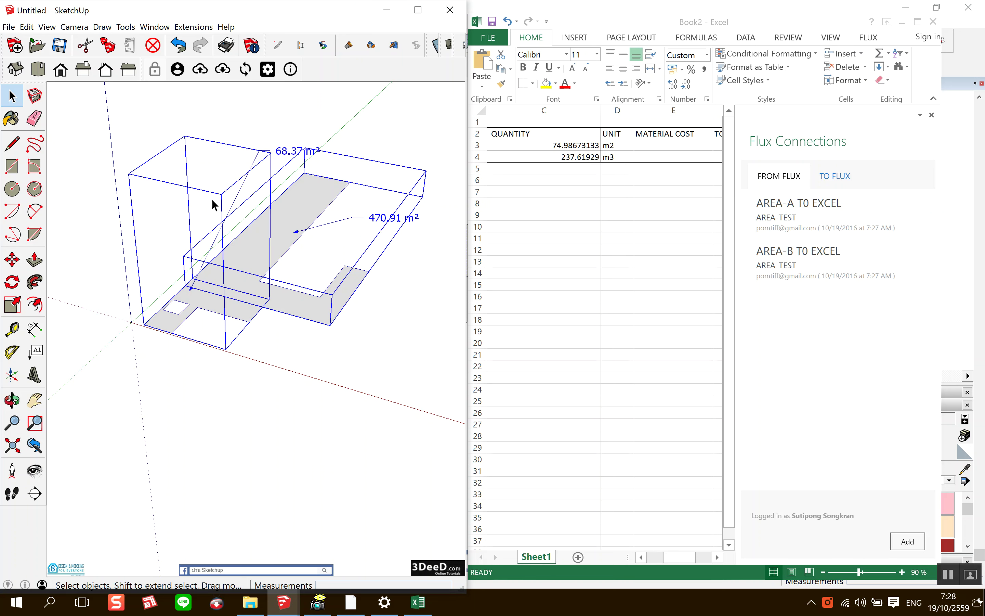
{"action": "left_click", "coordinate": [245, 69]}
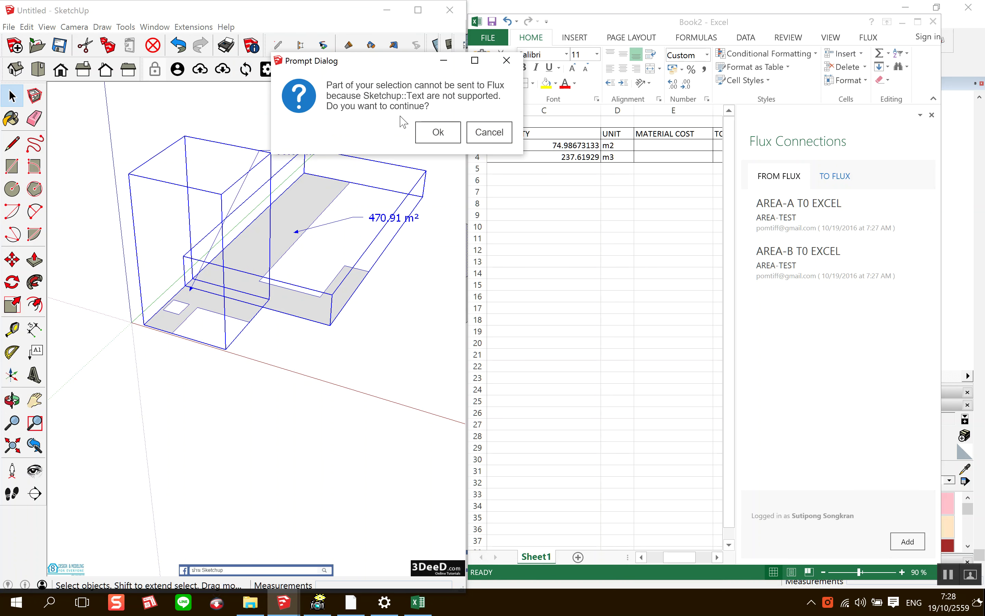
{"action": "left_click", "coordinate": [427, 139]}
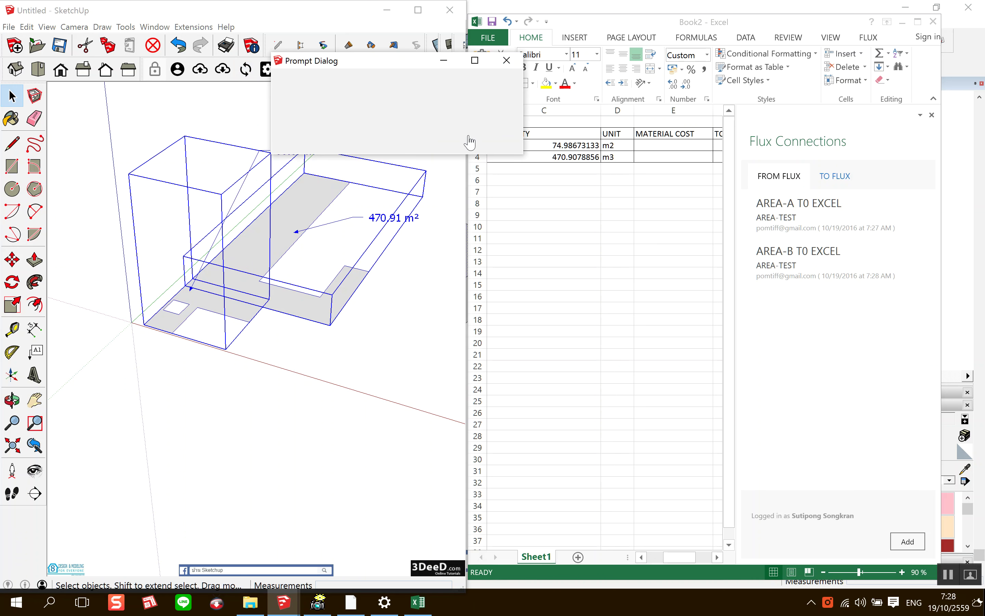
{"action": "left_click_drag", "start_coordinate": [385, 61], "coordinate": [508, 342]}
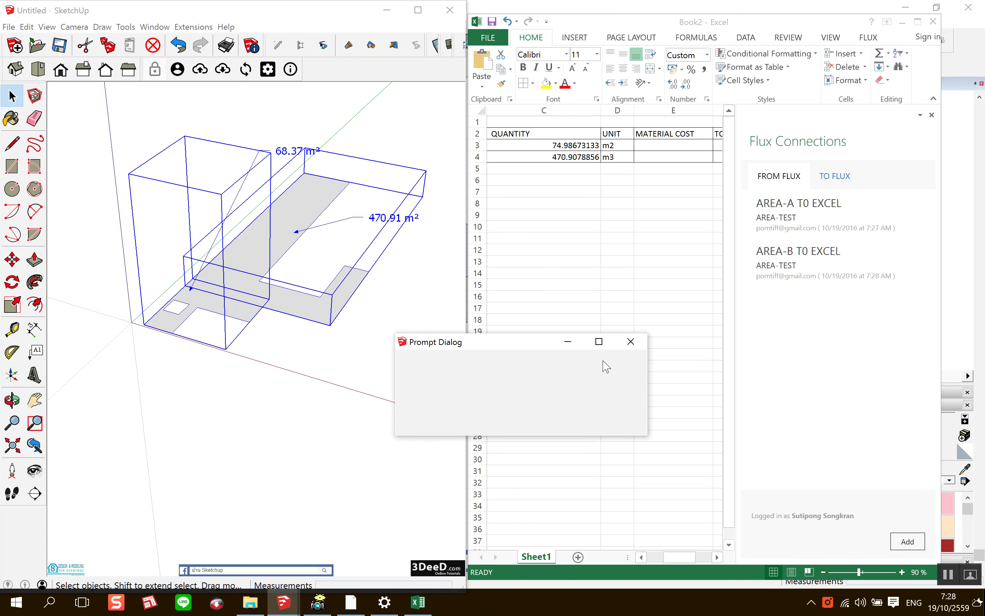
{"action": "left_click", "coordinate": [631, 342]}
Resend the smaller floor so Excel reads 68.37433133 and 470.9078856, then maximize Excel
{"action": "left_click", "coordinate": [179, 311], "text": "shift"}
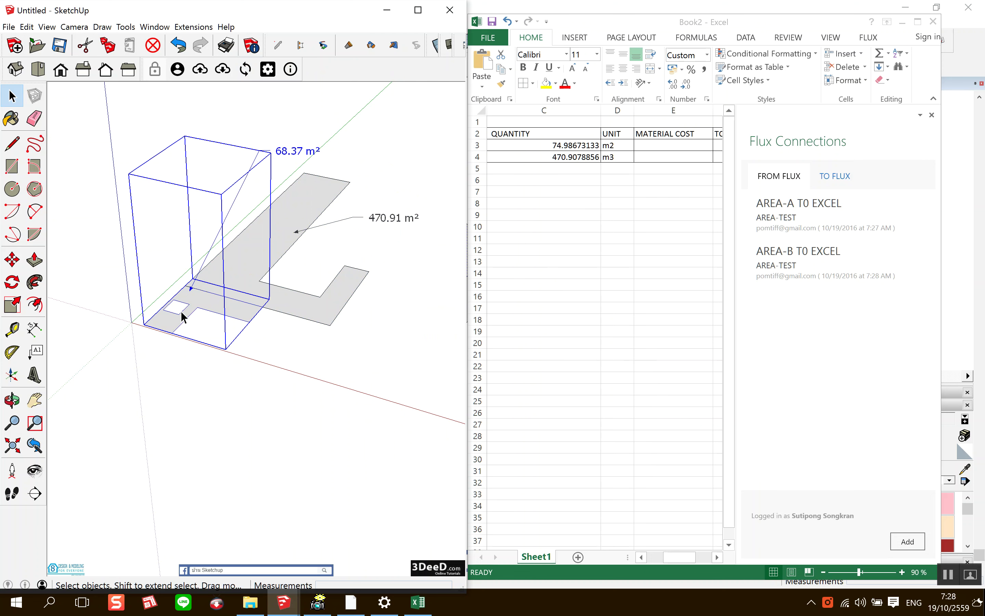
{"action": "left_click", "coordinate": [245, 69]}
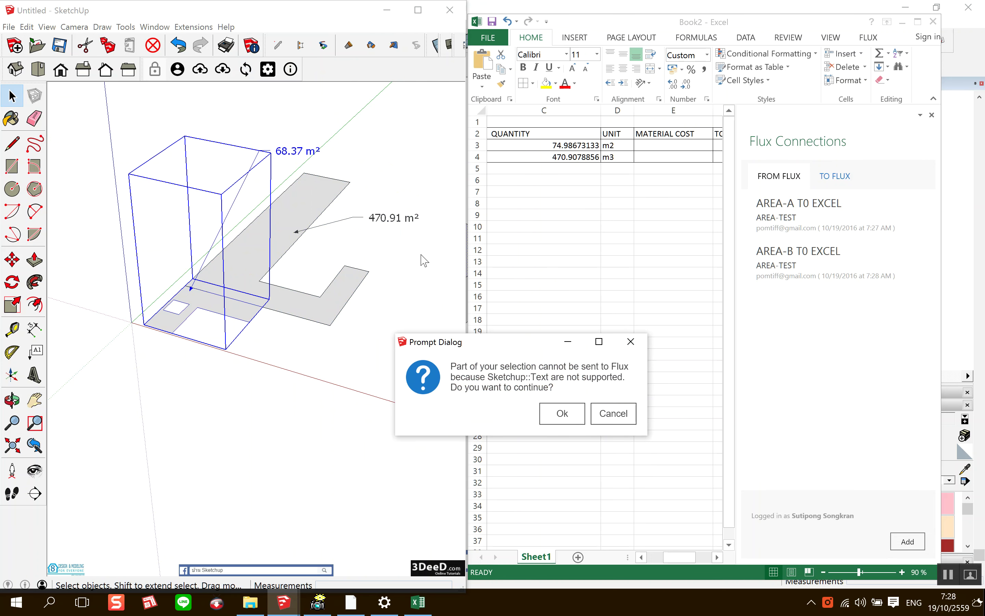
{"action": "left_click", "coordinate": [562, 413]}
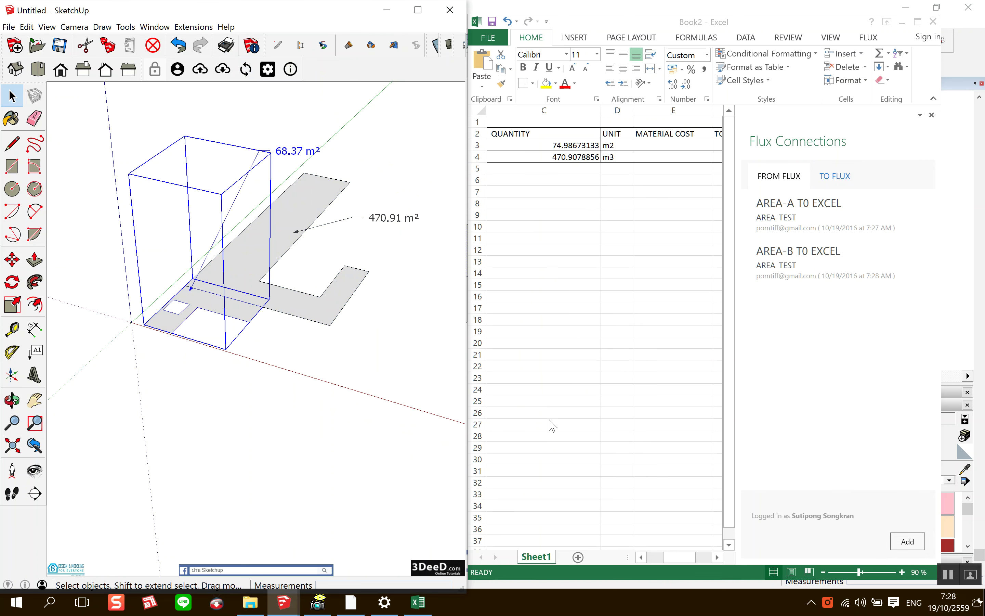
{"action": "left_click", "coordinate": [606, 422]}
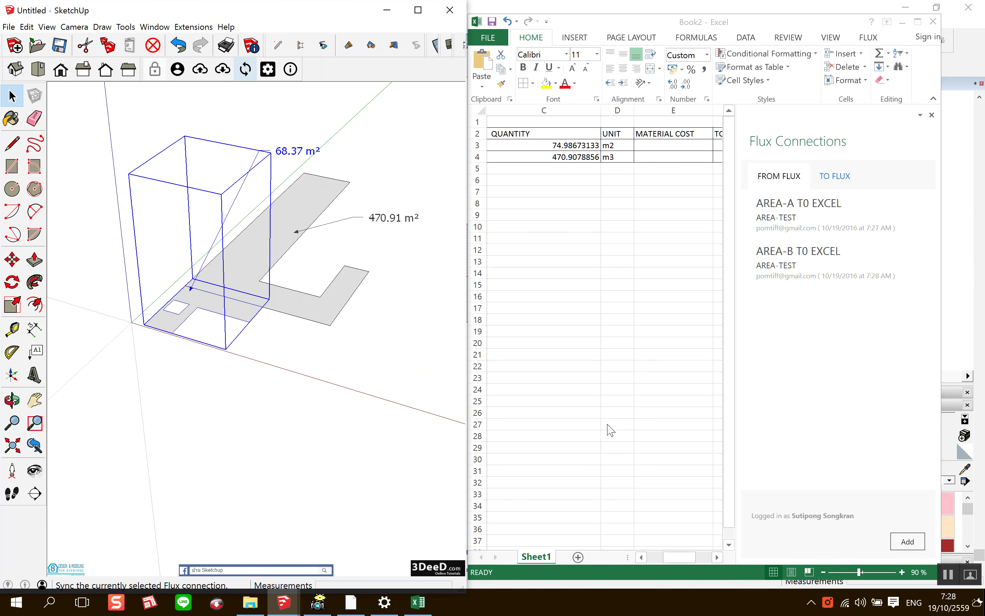
{"action": "key", "text": "Delete"}
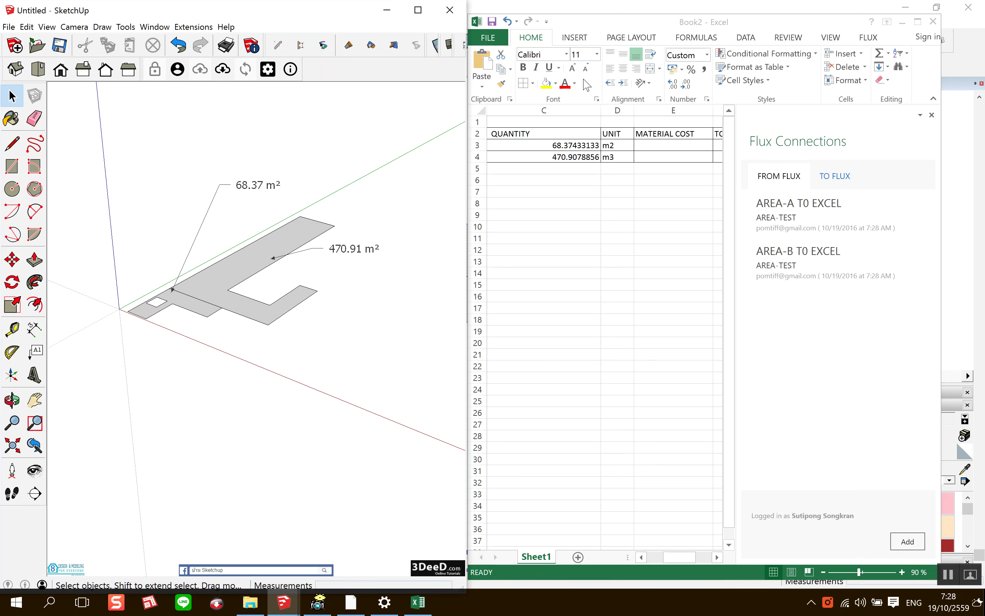
{"action": "double_click", "coordinate": [630, 26]}
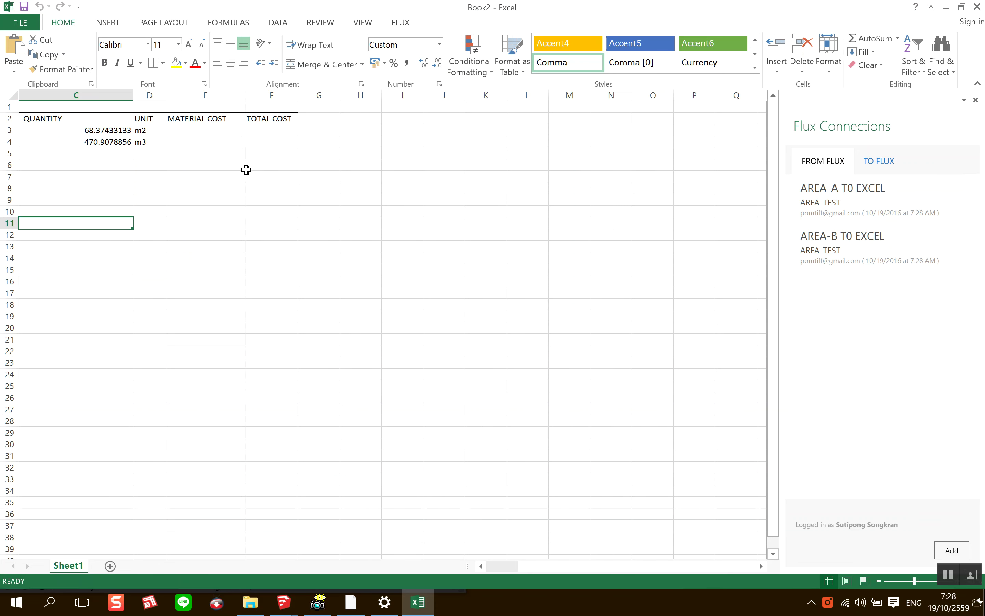
{"action": "left_click", "coordinate": [20, 24]}
Create a blank workbook with headings AREA-A MATERIAL COST and AREA-B MATERIAL COST in C3:C4
{"action": "left_click", "coordinate": [20, 77]}
{"action": "left_click", "coordinate": [135, 173]}
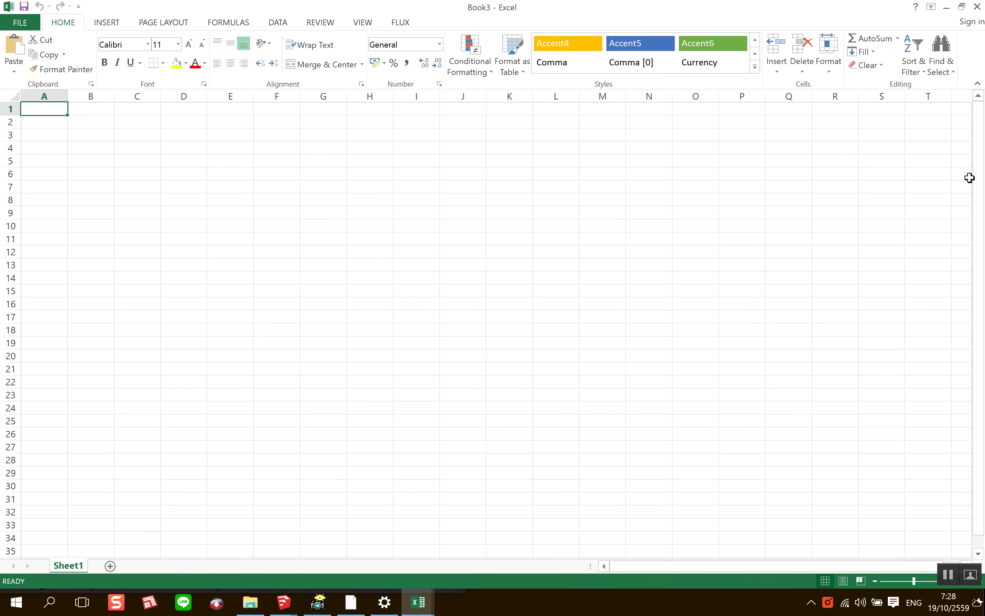
{"action": "left_click", "coordinate": [137, 159]}
{"action": "left_click", "coordinate": [125, 130]}
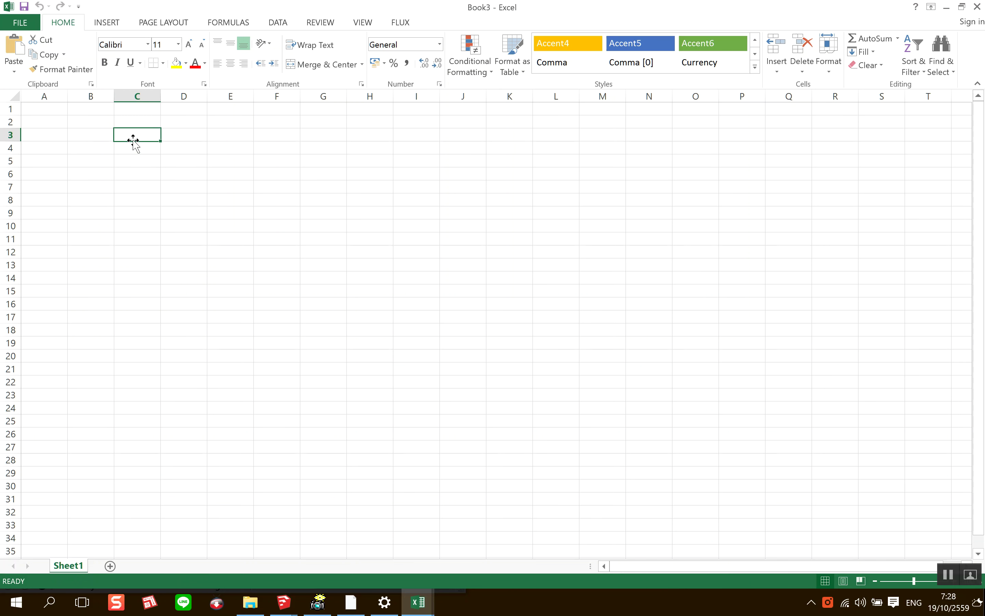
{"action": "type", "text": "AREA-A MATERIAL COST"}
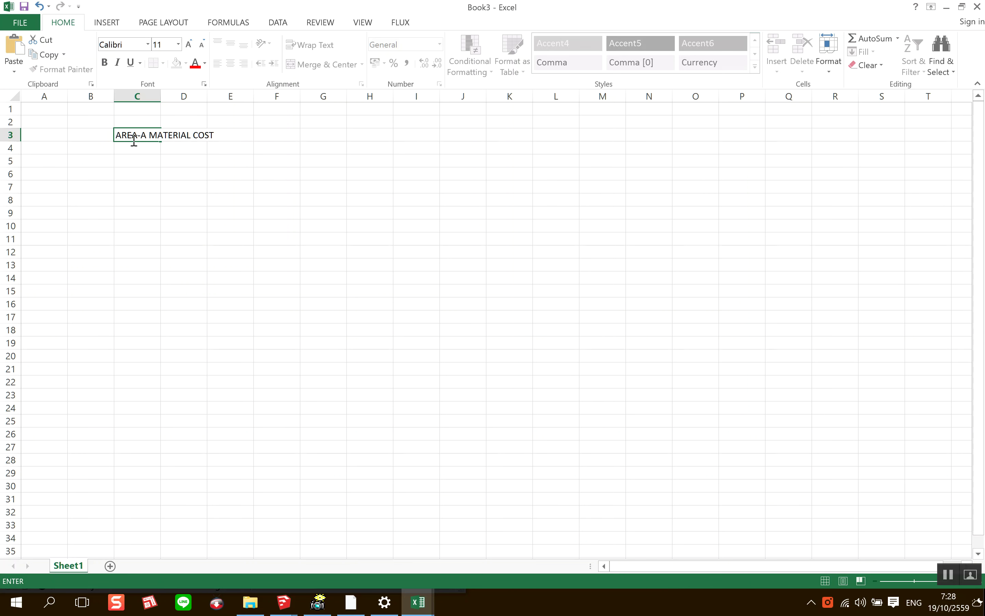
{"action": "key", "text": "Return"}
{"action": "type", "text": "ARE"}
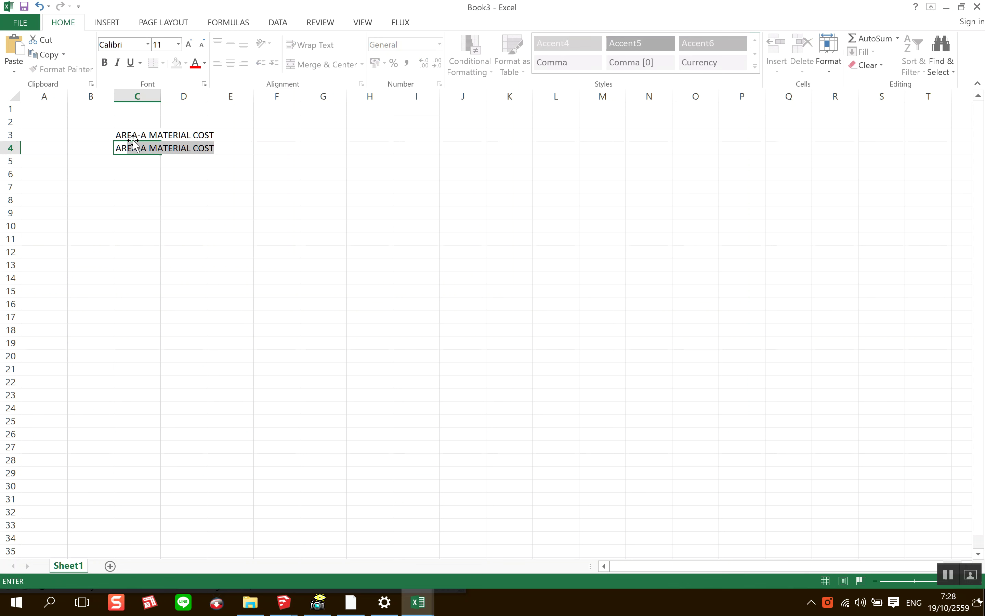
{"action": "type", "text": "A-B MATERIAL COST"}
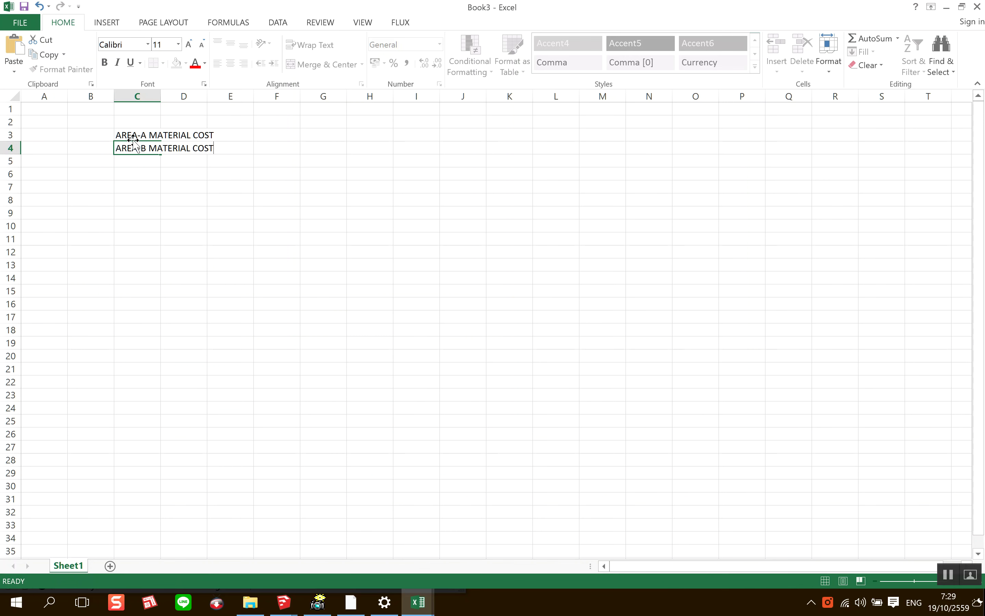
{"action": "key", "text": "Return"}
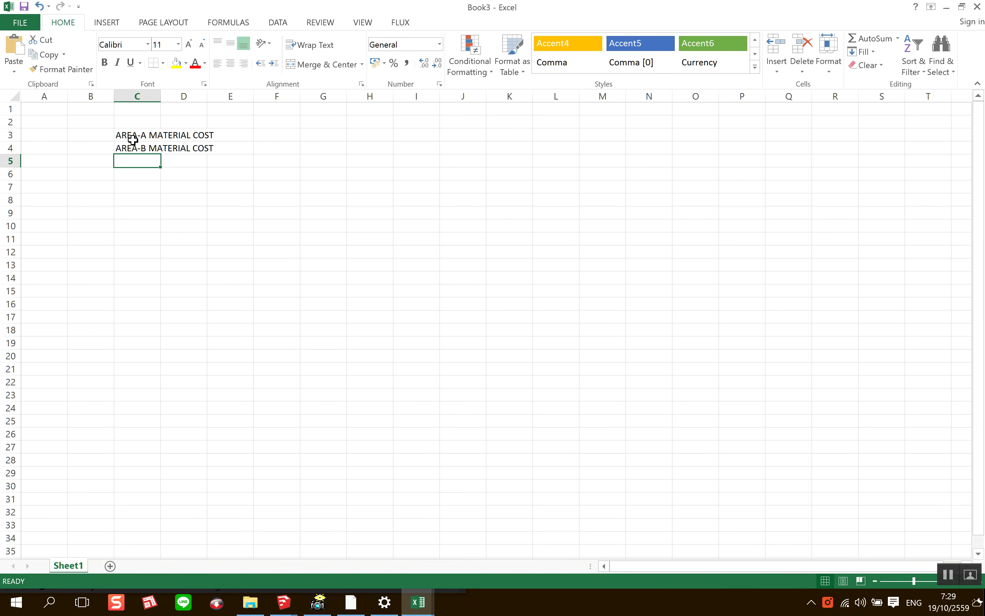
Enter costs 500 and 800 in G3:G4 with THB in I3:I4
{"action": "left_click", "coordinate": [310, 137]}
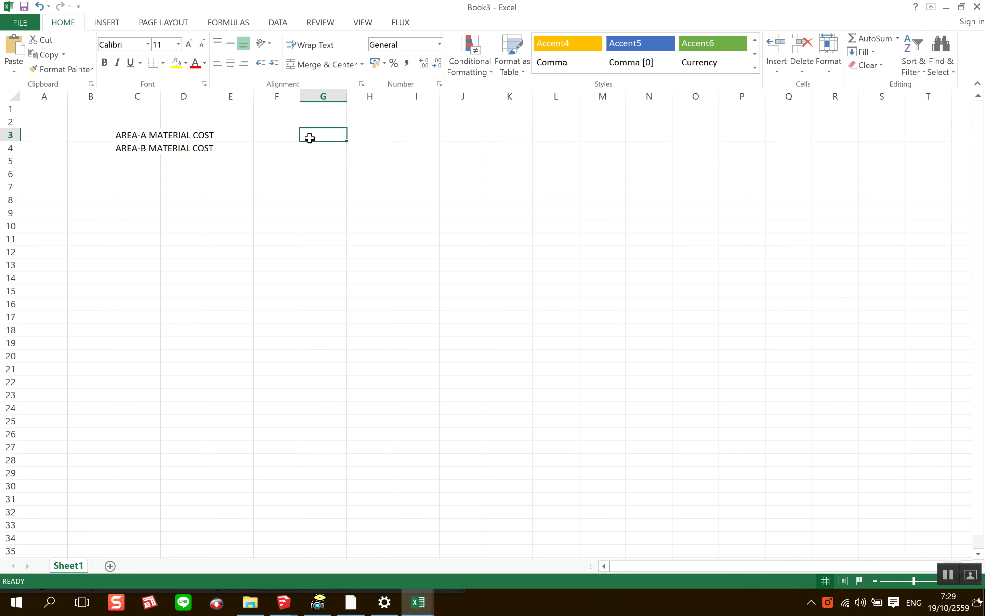
{"action": "type", "text": "500"}
{"action": "key", "text": "Return"}
{"action": "type", "text": "800"}
{"action": "key", "text": "Return"}
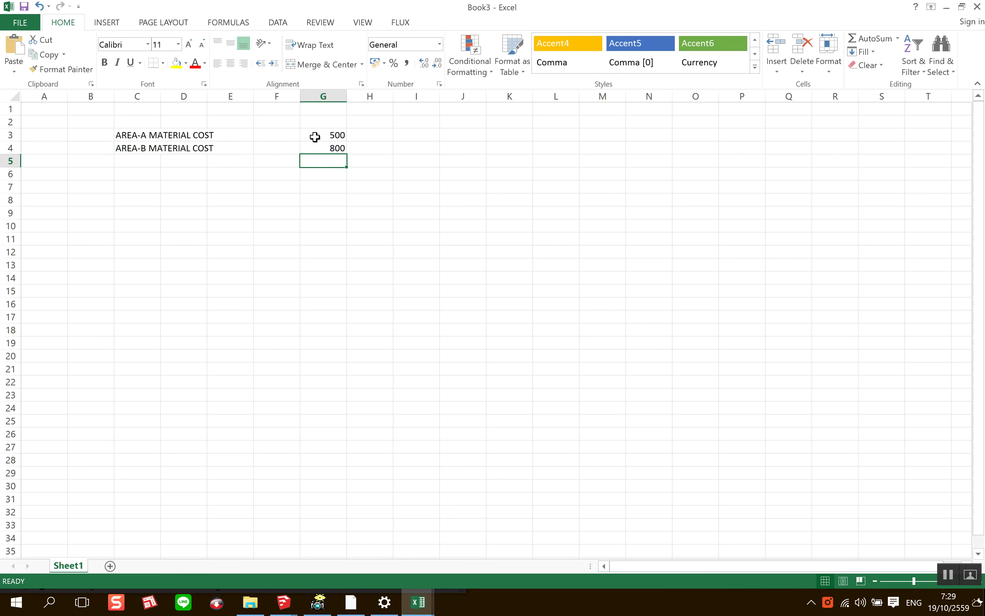
{"action": "left_click", "coordinate": [406, 134]}
{"action": "type", "text": "Y"}
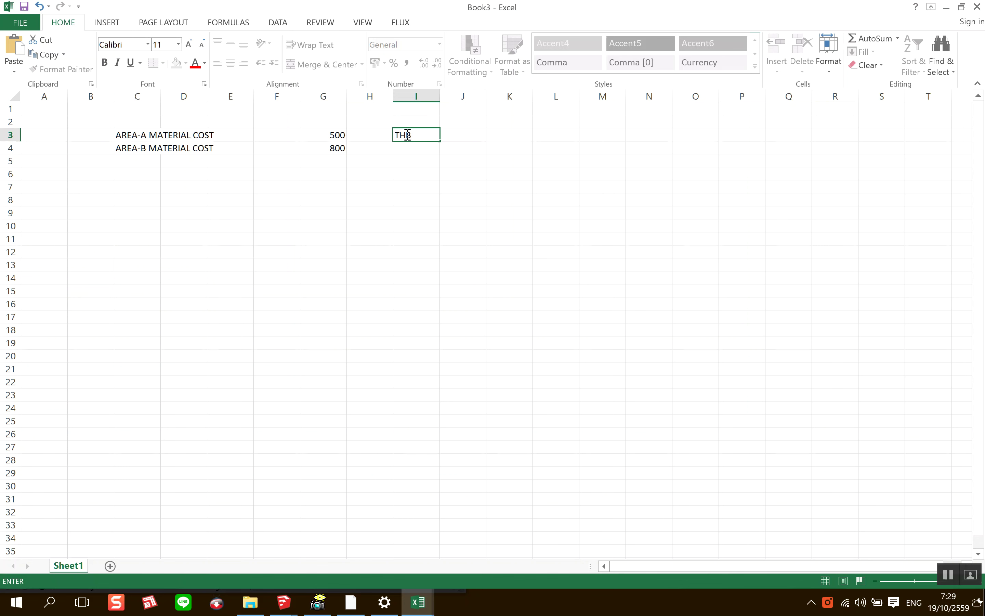
{"action": "key", "text": "Return"}
{"action": "type", "text": "THB"}
{"action": "key", "text": "Return"}
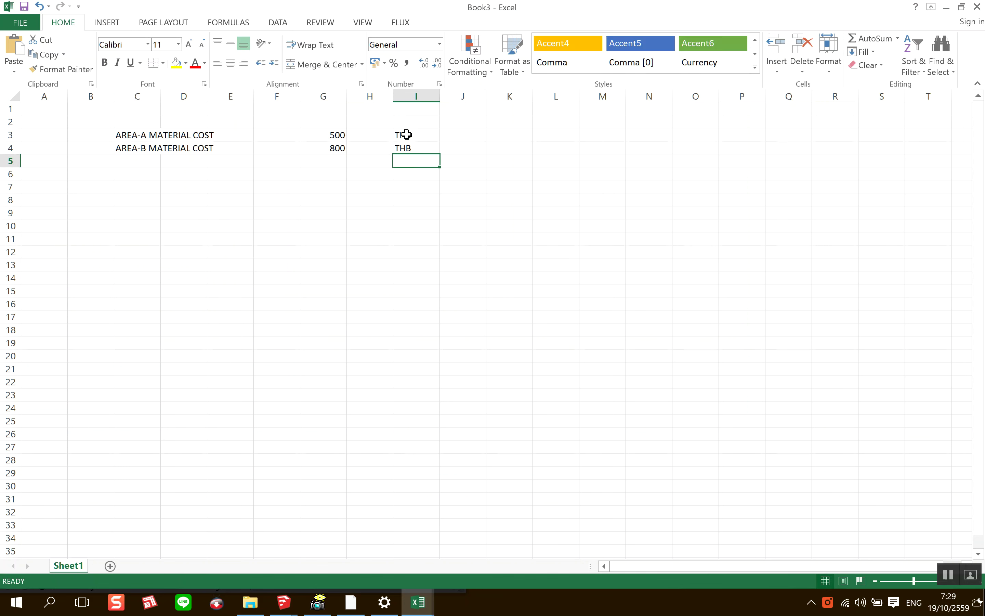
{"action": "key", "text": "Down"}
{"action": "key", "text": "Down"}
{"action": "key", "text": "Down"}
{"action": "key", "text": "Down"}
Apply All Borders to the cost table C3:I4
{"action": "left_click", "coordinate": [139, 136]}
{"action": "left_click_drag", "start_coordinate": [336, 147], "coordinate": [407, 153]}
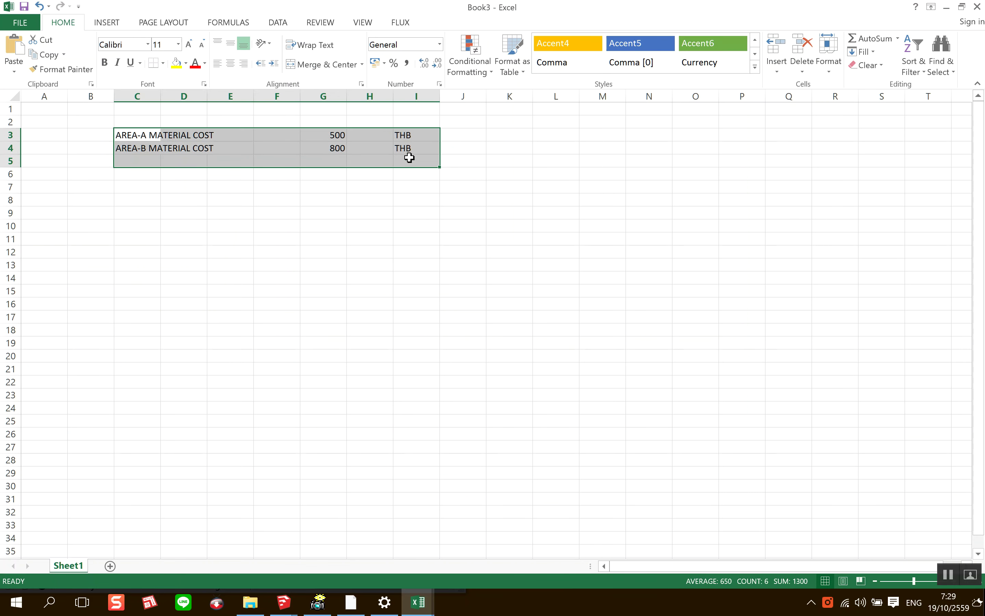
{"action": "left_click", "coordinate": [162, 63]}
{"action": "left_click", "coordinate": [181, 176]}
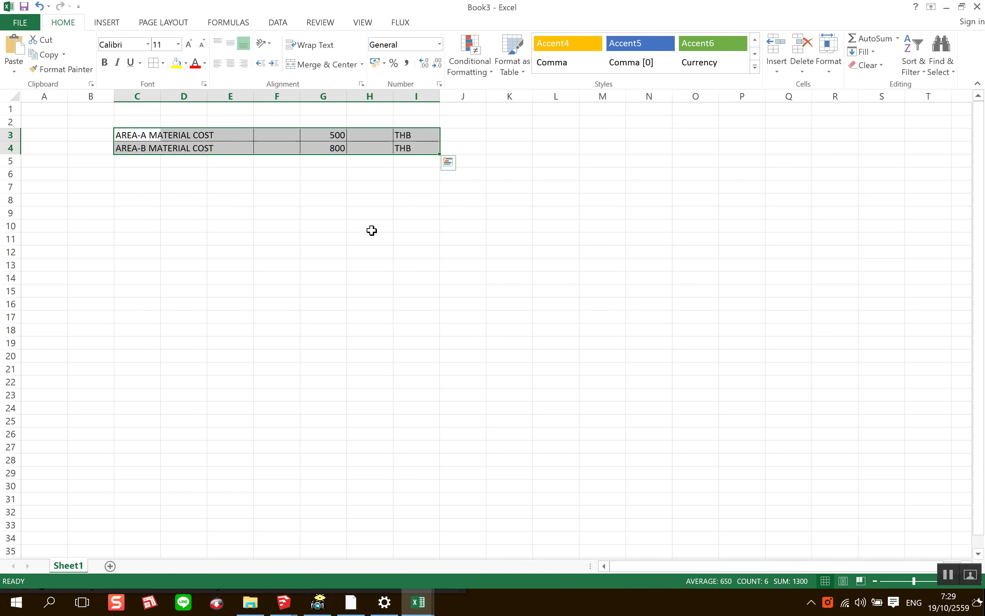
{"action": "left_click", "coordinate": [372, 230]}
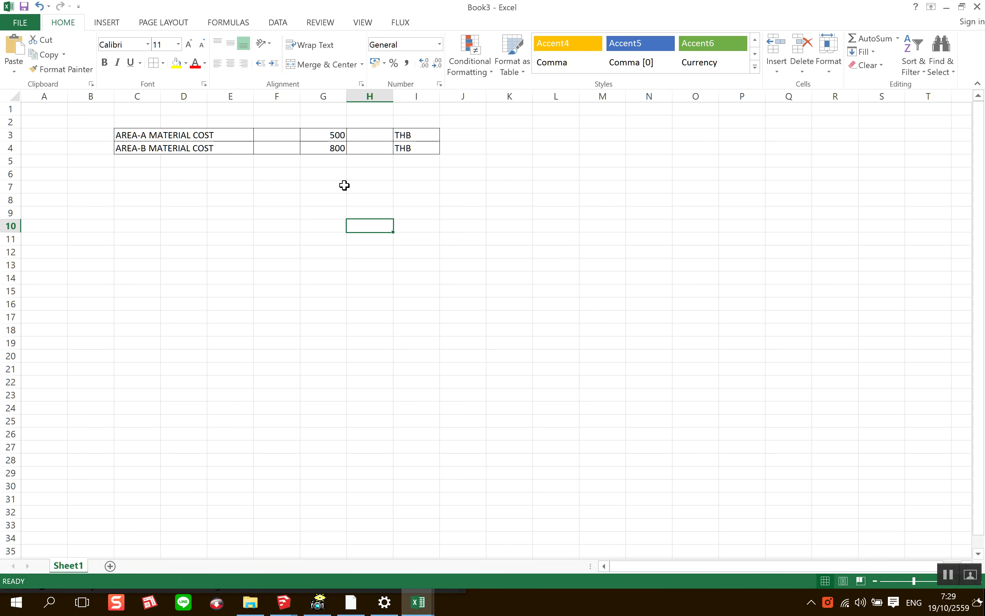
{"action": "left_click", "coordinate": [401, 23]}
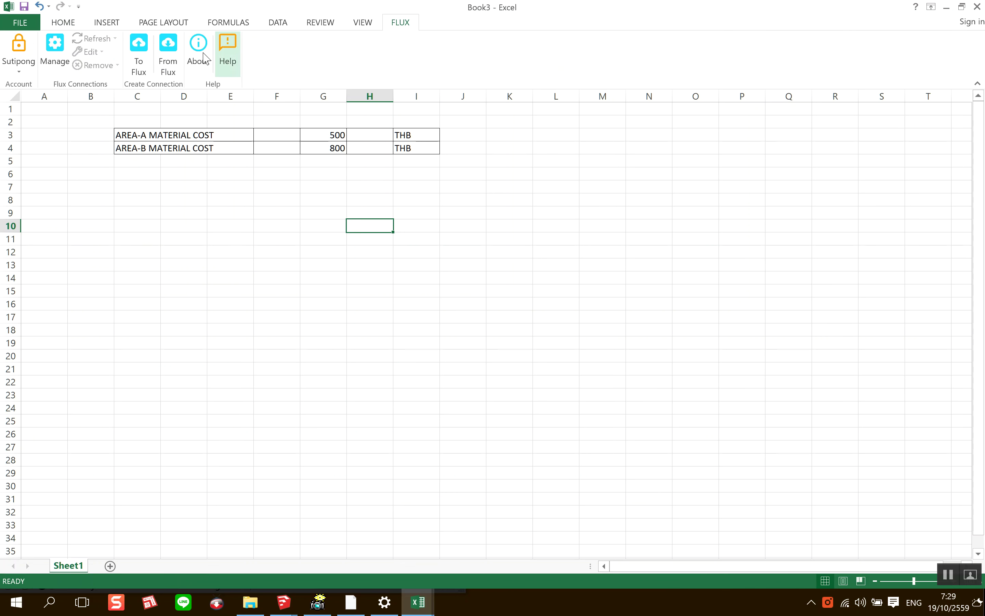
Start a To Flux connection sending cell G3 to project AREA-TEST
{"action": "left_click", "coordinate": [147, 76]}
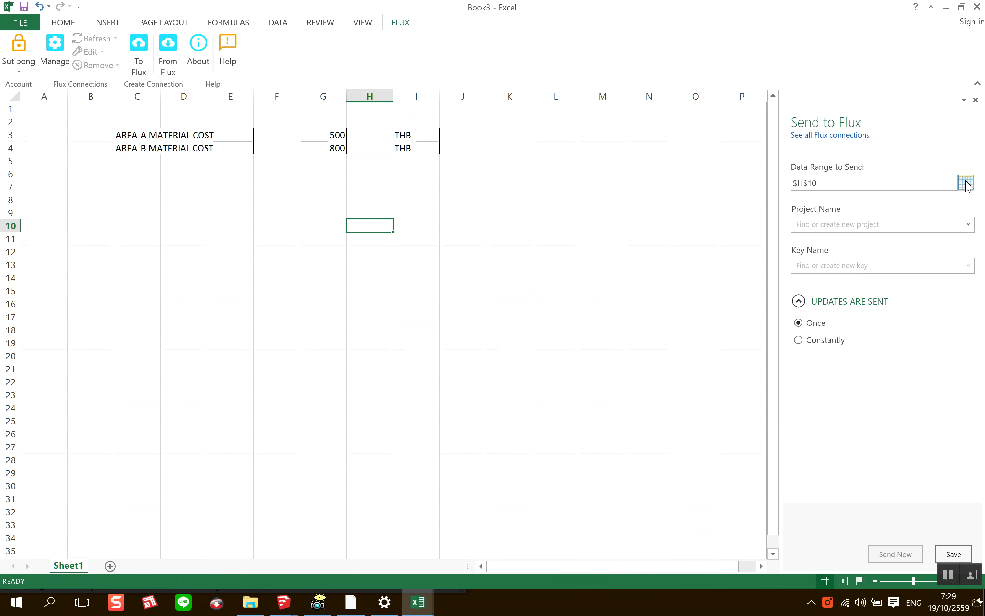
{"action": "left_click", "coordinate": [966, 183]}
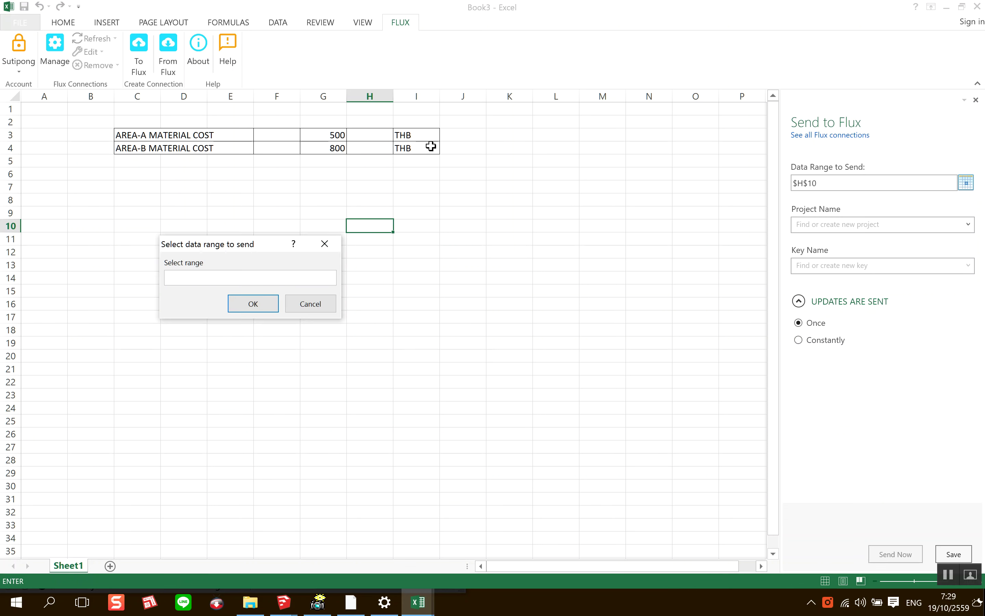
{"action": "left_click", "coordinate": [329, 133]}
{"action": "left_click", "coordinate": [259, 302]}
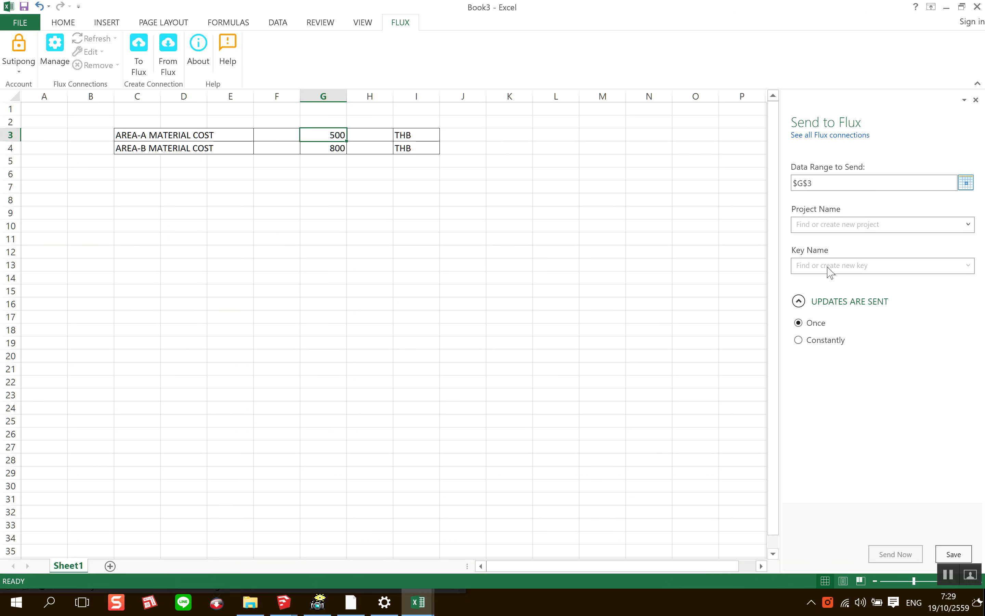
{"action": "left_click", "coordinate": [968, 224]}
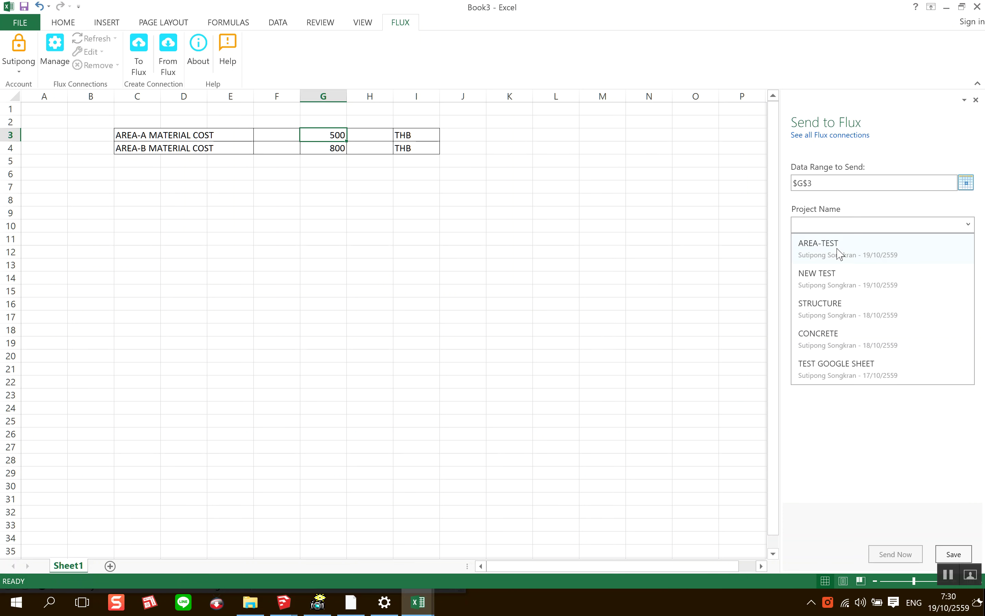
{"action": "left_click", "coordinate": [837, 250]}
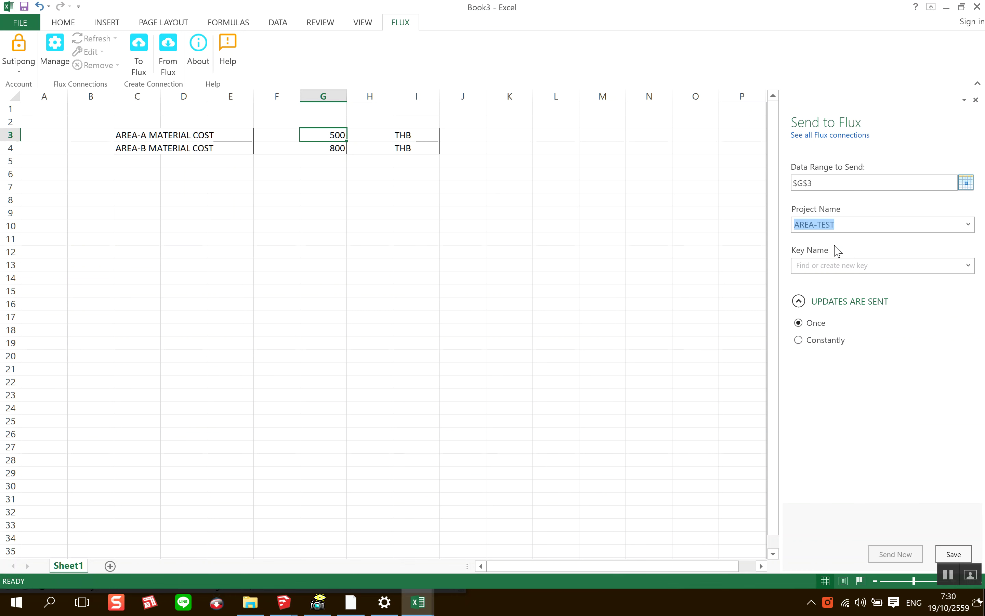
Create the key A MATERIAL COST, set it to send constantly, and save
{"action": "left_click", "coordinate": [823, 264]}
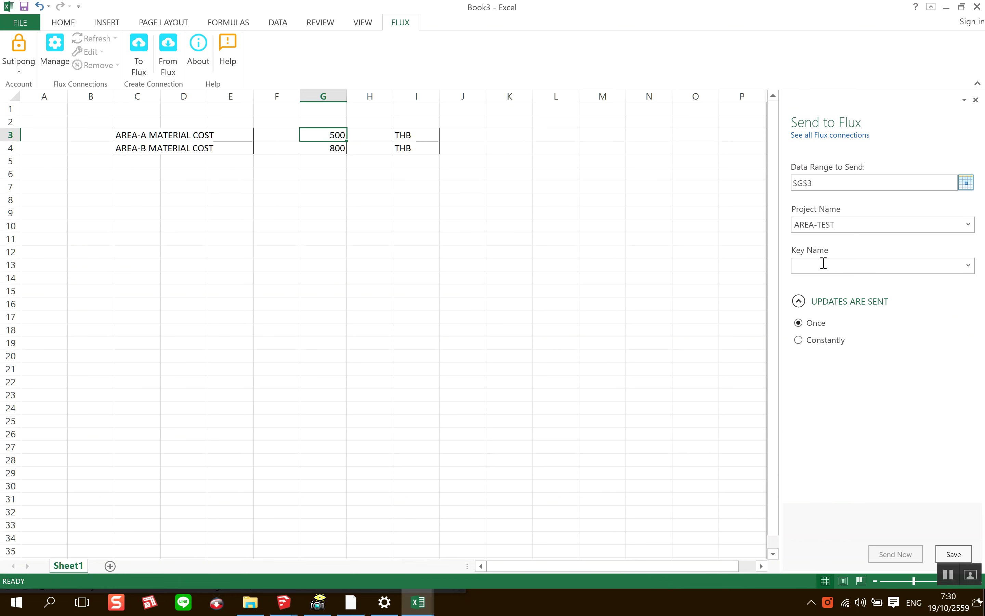
{"action": "type", "text": "A MATERIALS CP"}
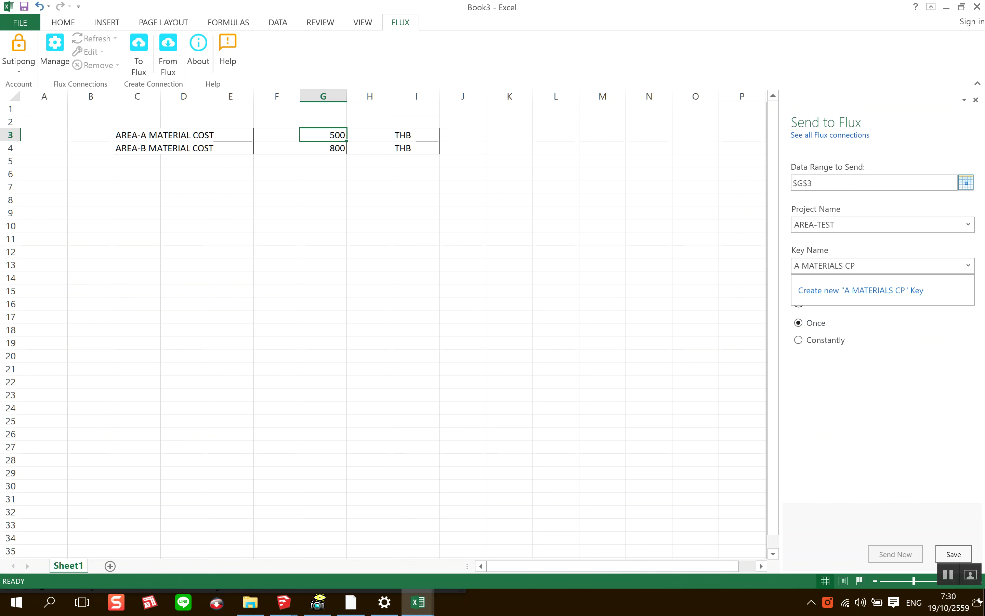
{"action": "key", "text": "BackSpace"}
{"action": "key", "text": "BackSpace"}
{"action": "key", "text": "BackSpace"}
{"action": "key", "text": "BackSpace"}
{"action": "type", "text": "COST"}
{"action": "left_click", "coordinate": [846, 293]}
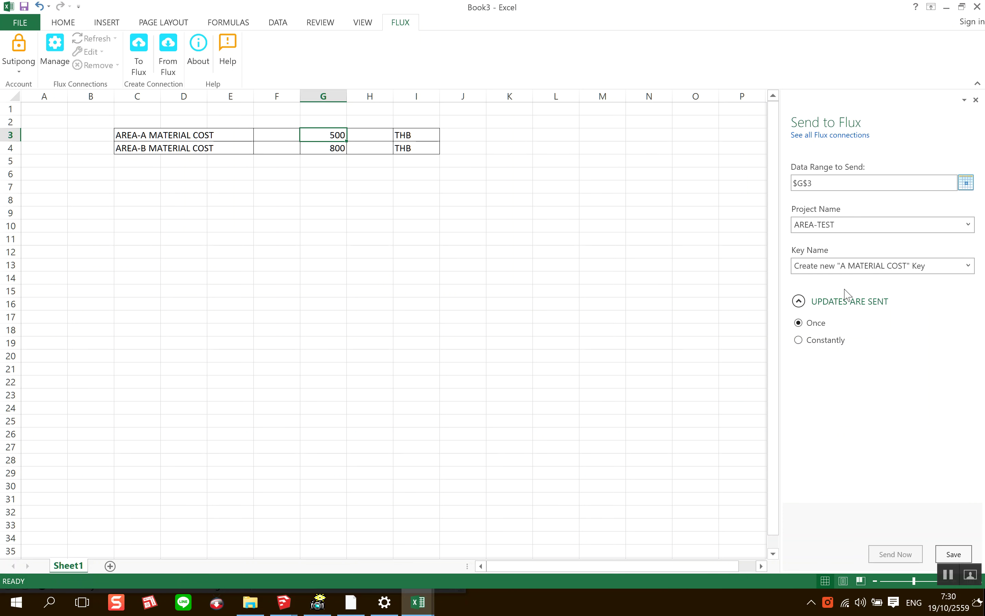
{"action": "left_click", "coordinate": [799, 340]}
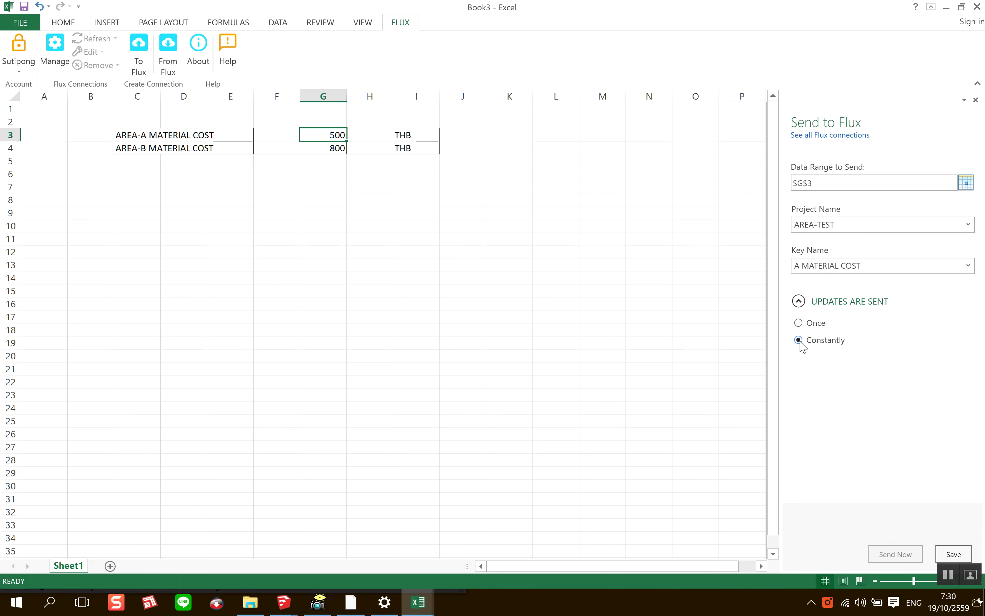
{"action": "left_click", "coordinate": [954, 555]}
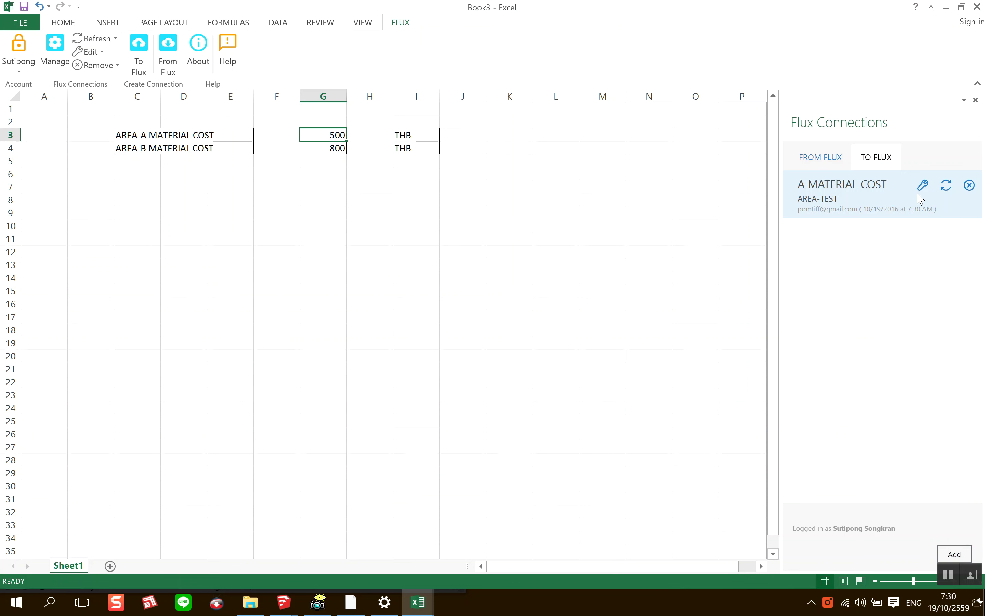
Add a second To Flux connection with data range $G$4
{"action": "left_click", "coordinate": [954, 555]}
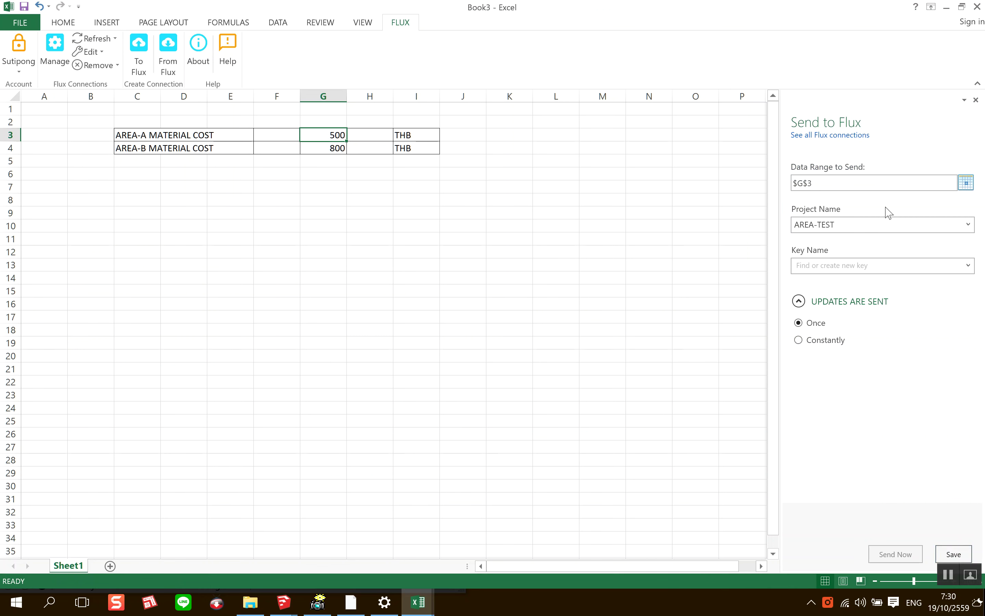
{"action": "left_click", "coordinate": [966, 186]}
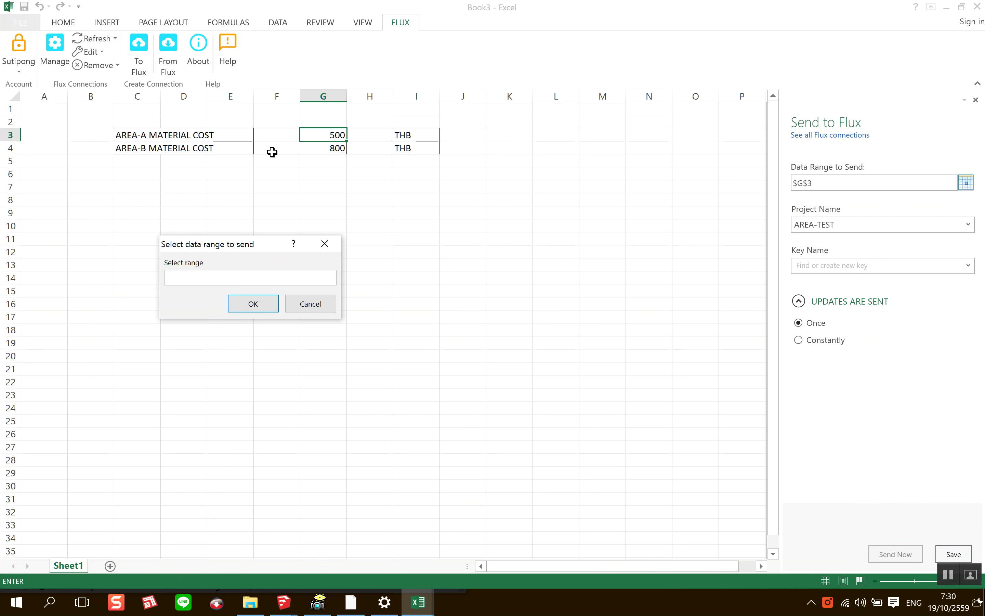
{"action": "left_click", "coordinate": [326, 148]}
{"action": "left_click", "coordinate": [253, 304]}
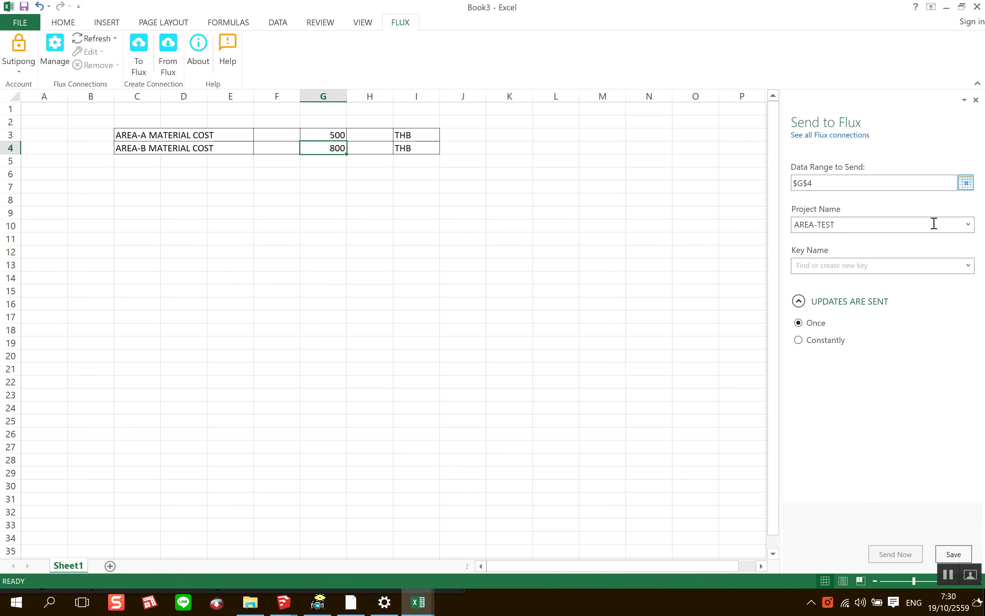
Create the key B MATERIAL COST in AREA-TEST and save the connection
{"action": "left_click", "coordinate": [896, 262]}
{"action": "type", "text": "M"}
{"action": "left_click", "coordinate": [828, 266]}
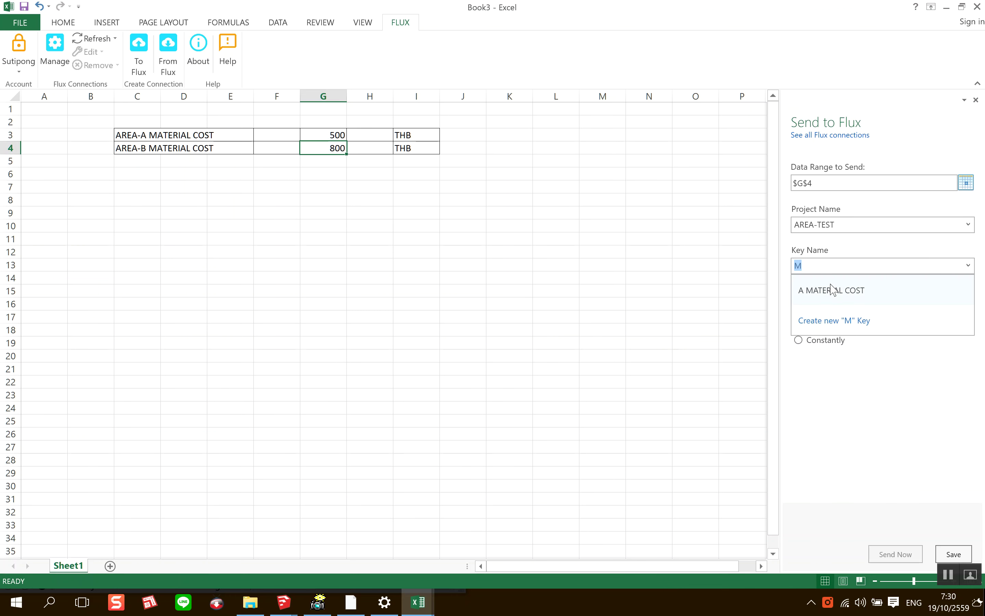
{"action": "left_click", "coordinate": [833, 292]}
{"action": "left_click", "coordinate": [800, 268]}
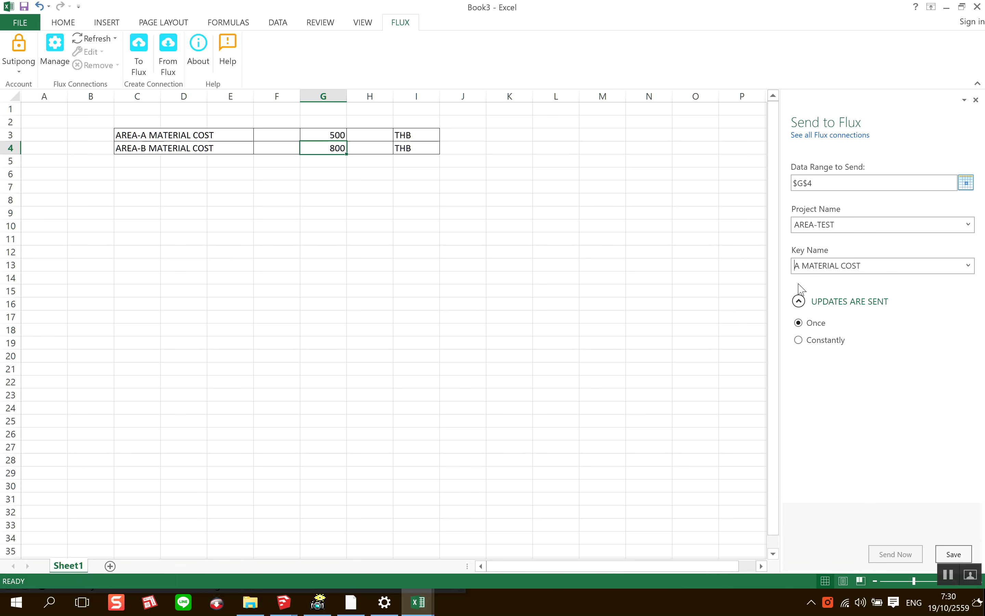
{"action": "key", "text": "BackSpace"}
{"action": "type", "text": "B"}
{"action": "left_click", "coordinate": [815, 291]}
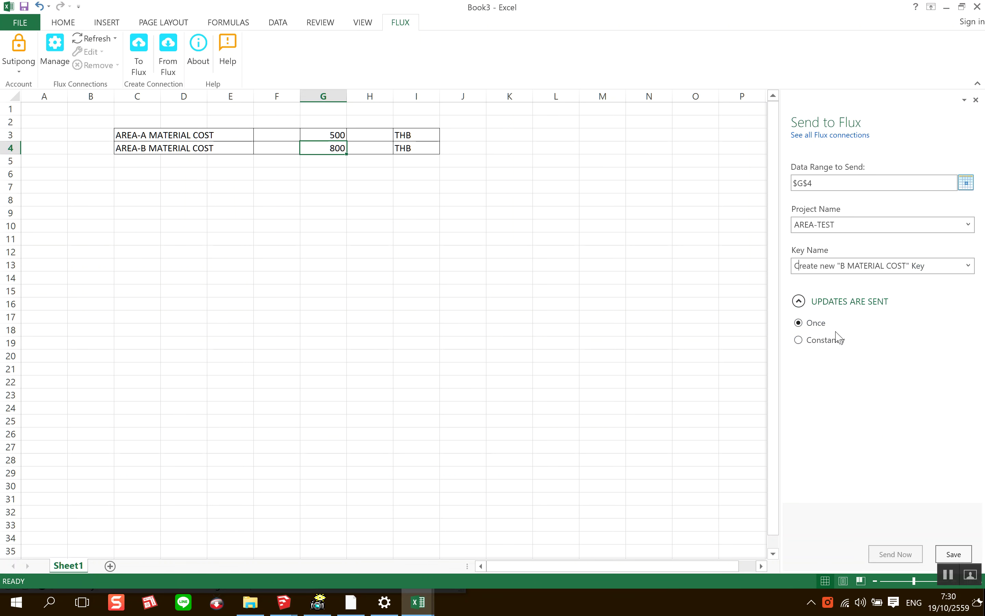
{"action": "left_click", "coordinate": [848, 274]}
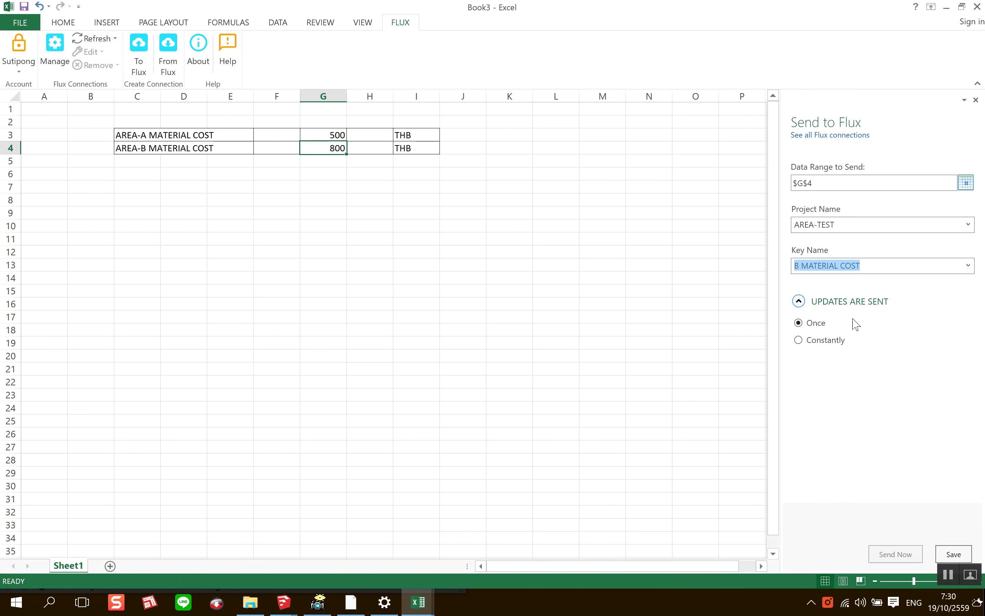
{"action": "left_click", "coordinate": [955, 555]}
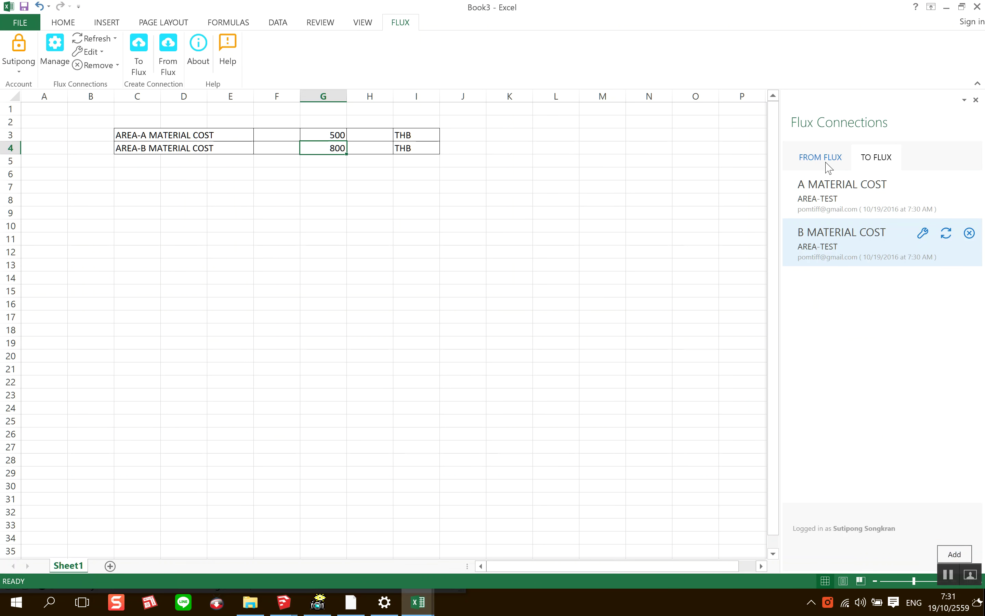
{"action": "left_click", "coordinate": [840, 161]}
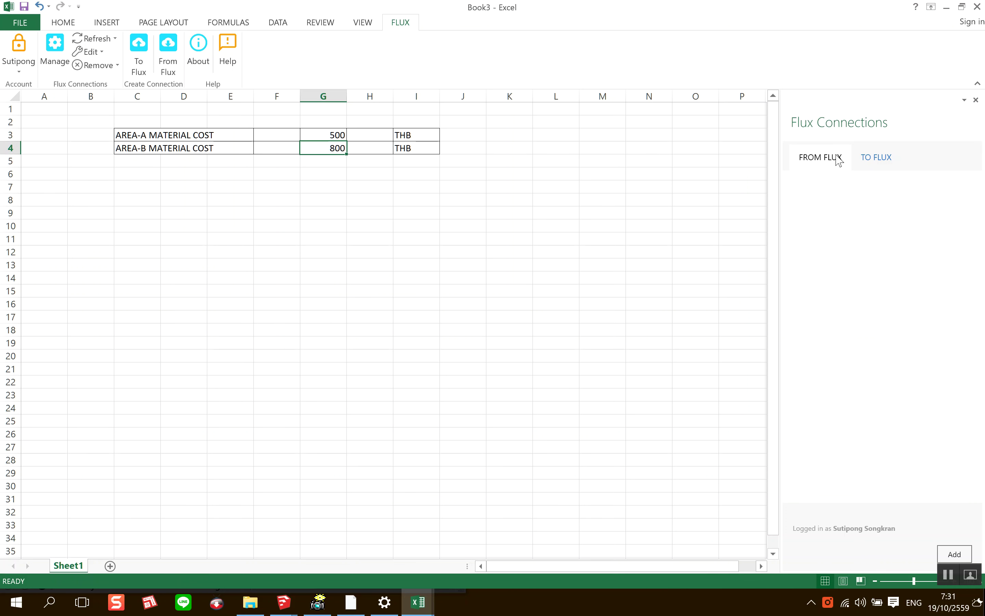
Switch to Book2 and review its Flux receive and send connection lists
{"action": "left_click", "coordinate": [867, 159]}
{"action": "left_click", "coordinate": [831, 167]}
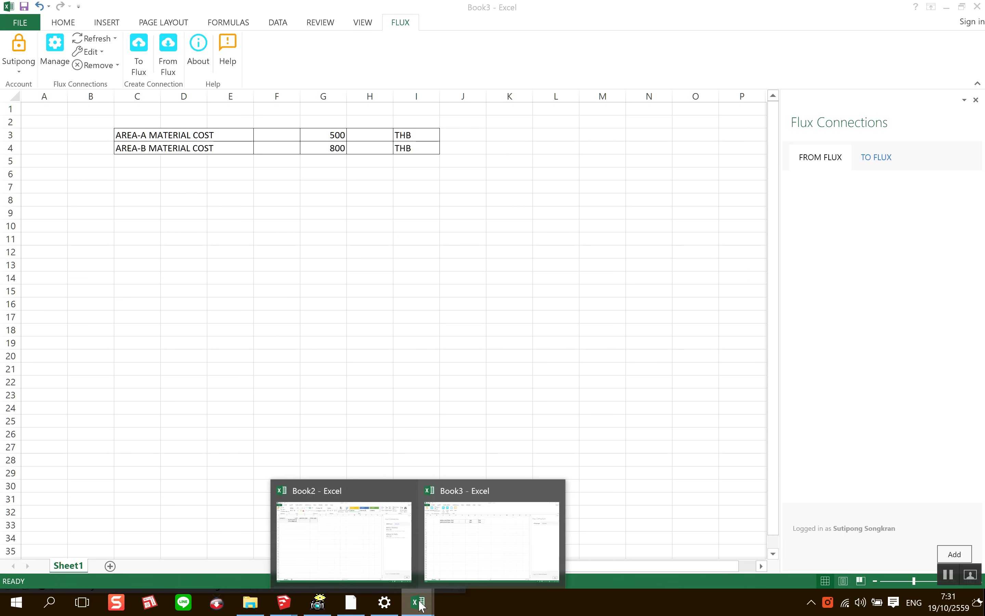
{"action": "left_click", "coordinate": [360, 550]}
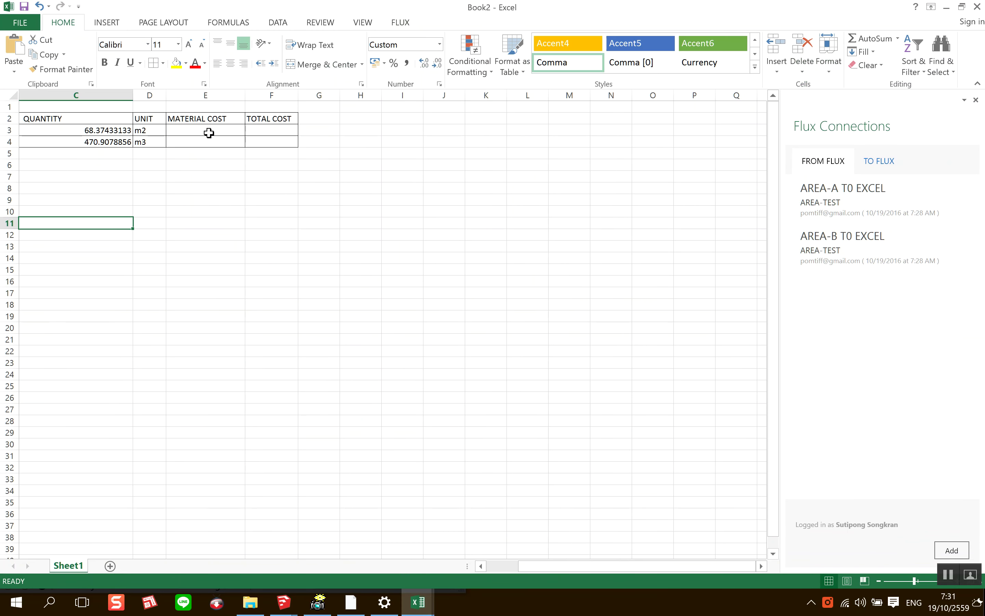
{"action": "left_click", "coordinate": [897, 164]}
{"action": "left_click", "coordinate": [835, 162]}
{"action": "left_click", "coordinate": [879, 163]}
{"action": "left_click", "coordinate": [731, 191]}
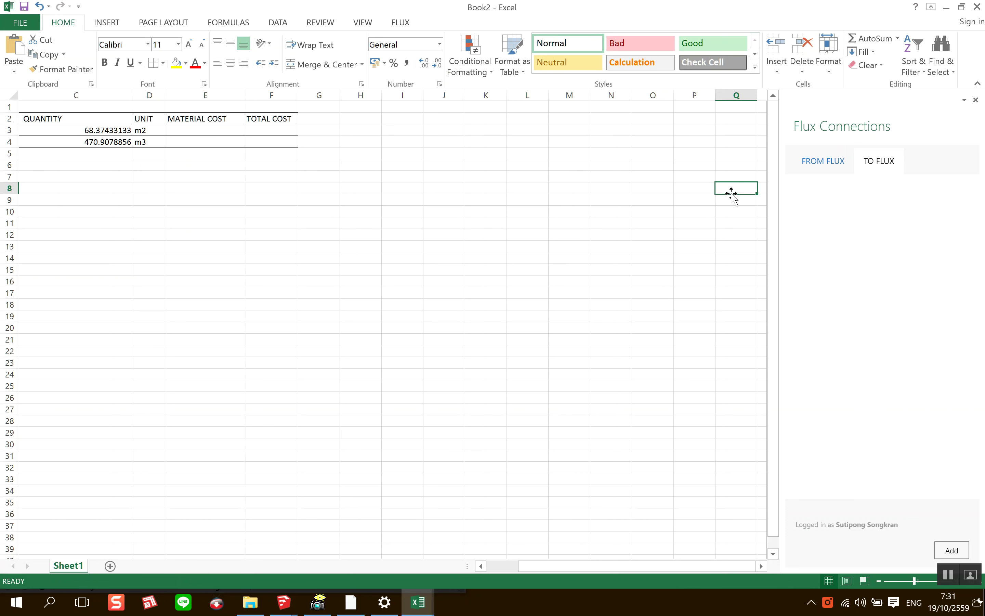